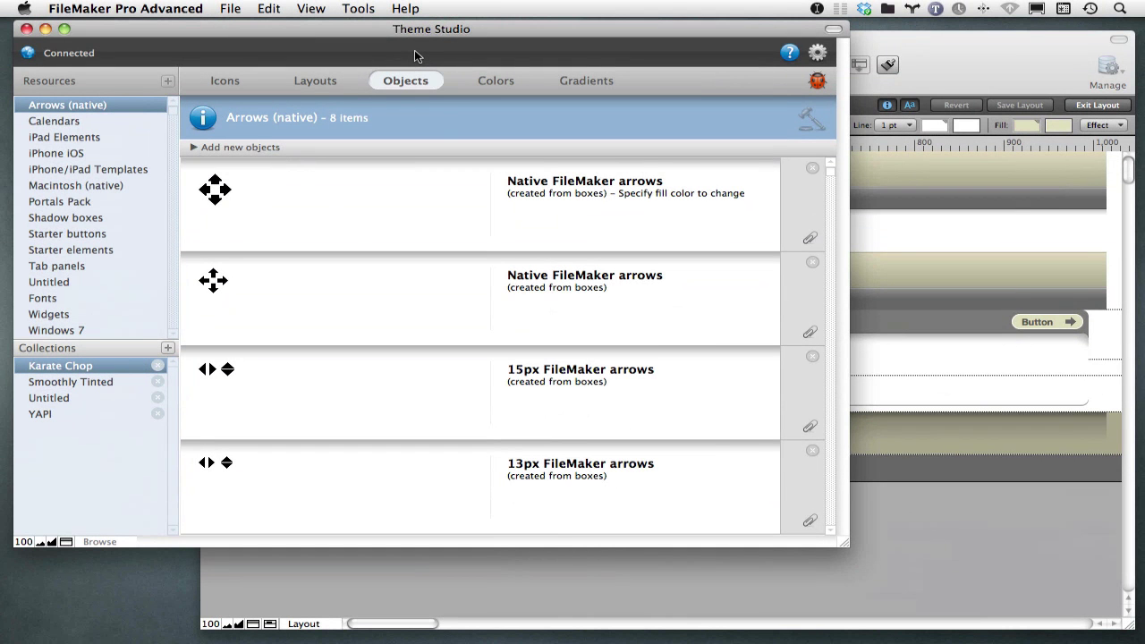
Step: Move the tan band aside and show the full-width header band's 997 × 44 px size in the Inspector
{"action": "left_click", "coordinate": [925, 231]}
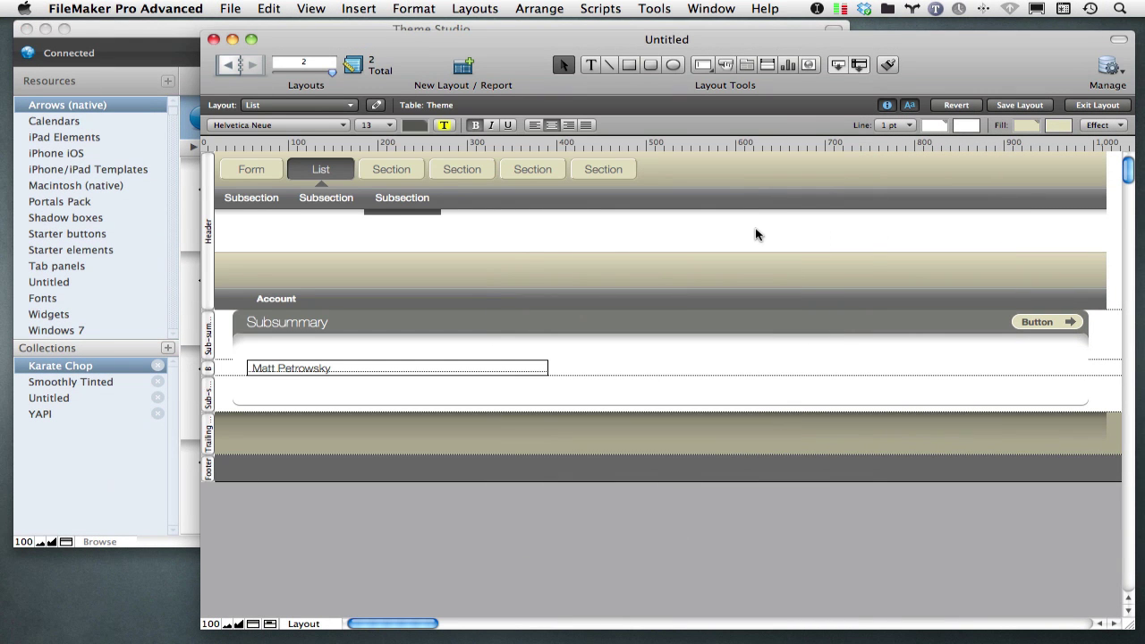
{"action": "left_click_drag", "start_coordinate": [298, 274], "coordinate": [766, 284]}
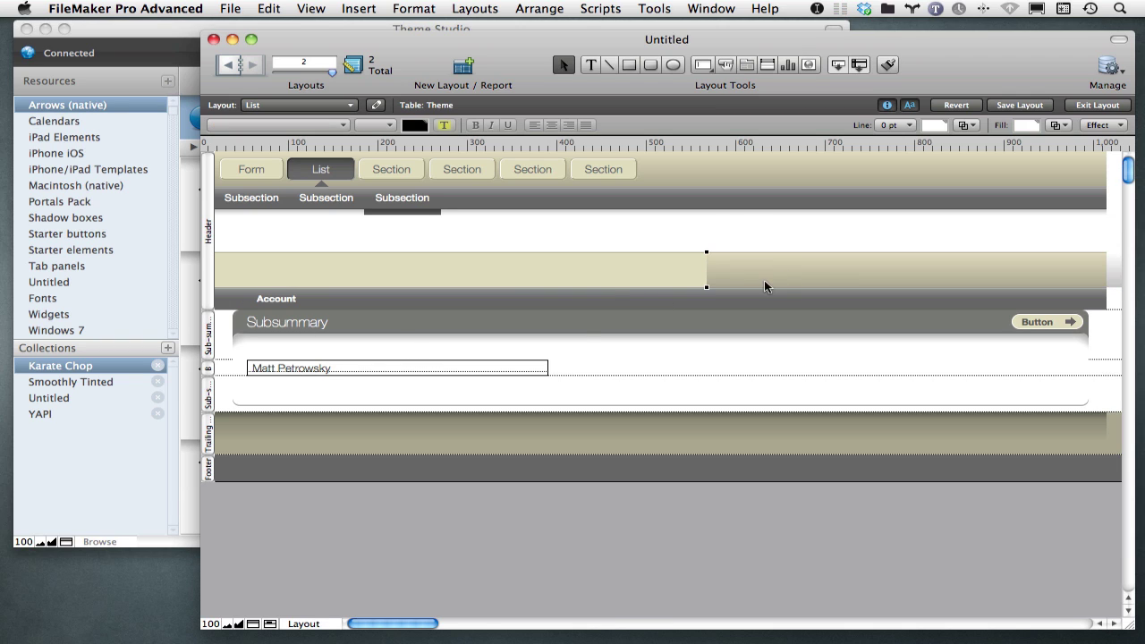
{"action": "left_click", "coordinate": [474, 279]}
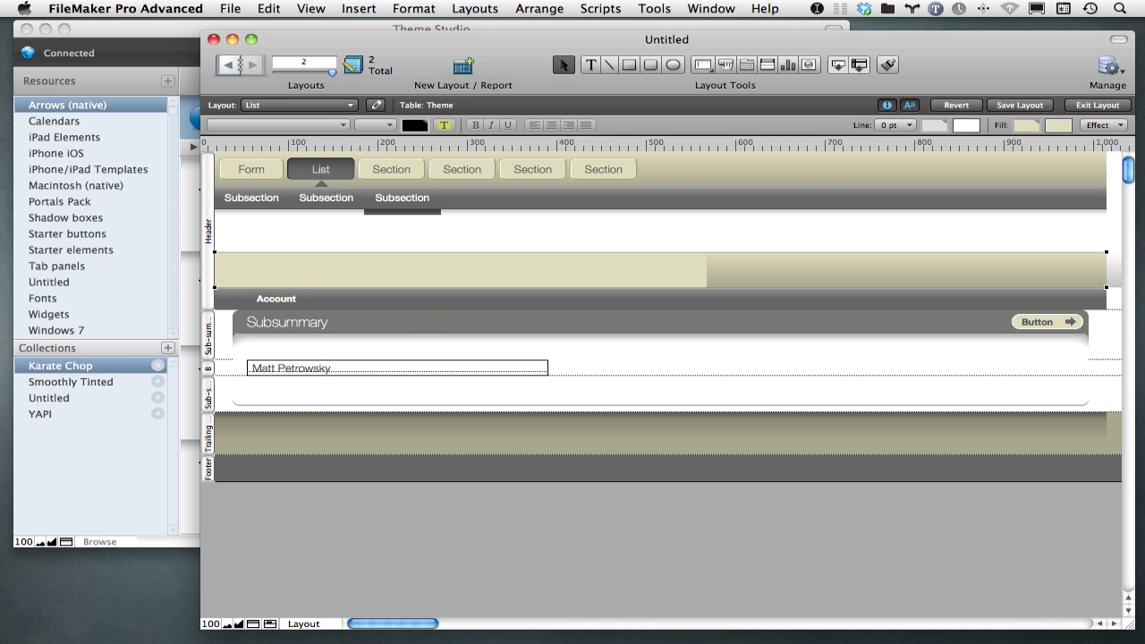
{"action": "key", "text": "super+i"}
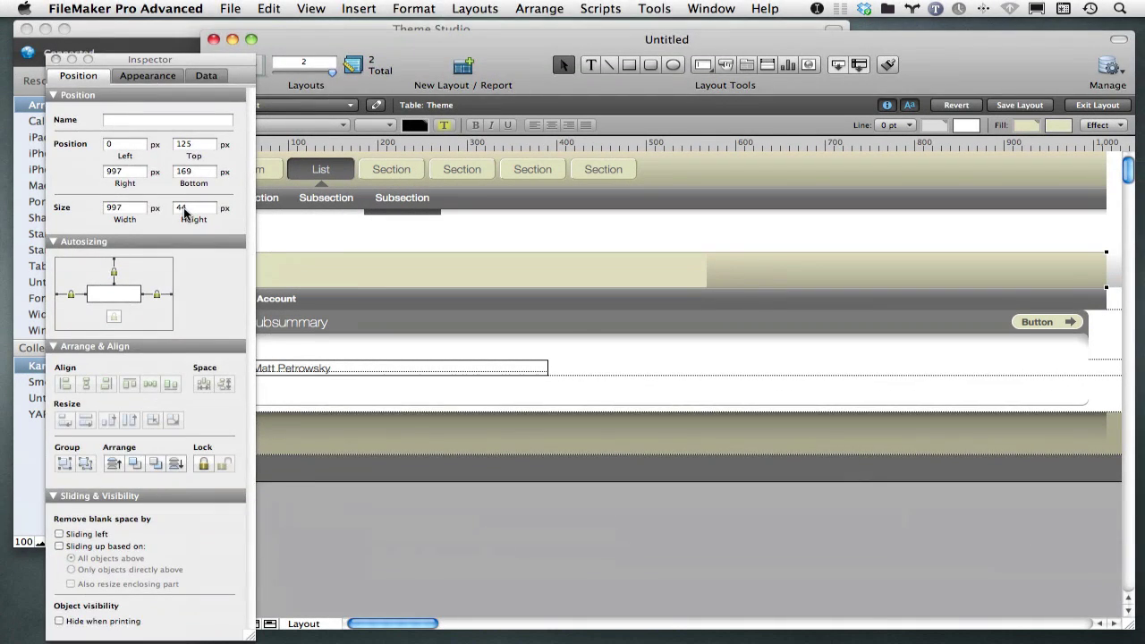
Step: Calculate 44/2 = 22 in LaunchBar's calculator, then return to FileMaker
{"action": "key", "text": "super+alt+i"}
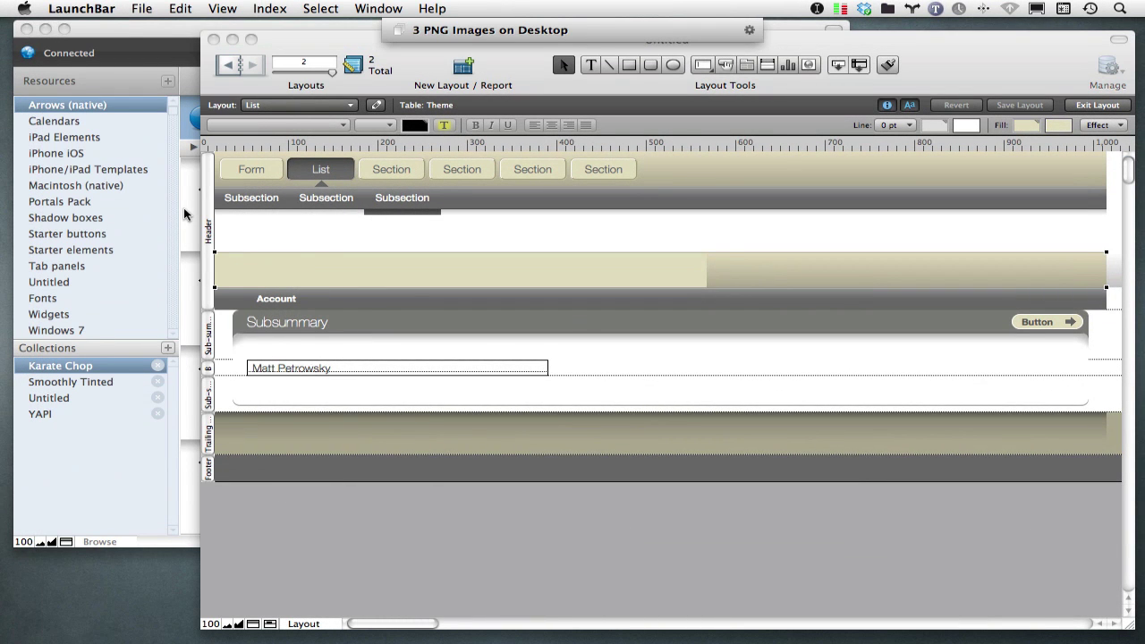
{"action": "type", "text": "44"}
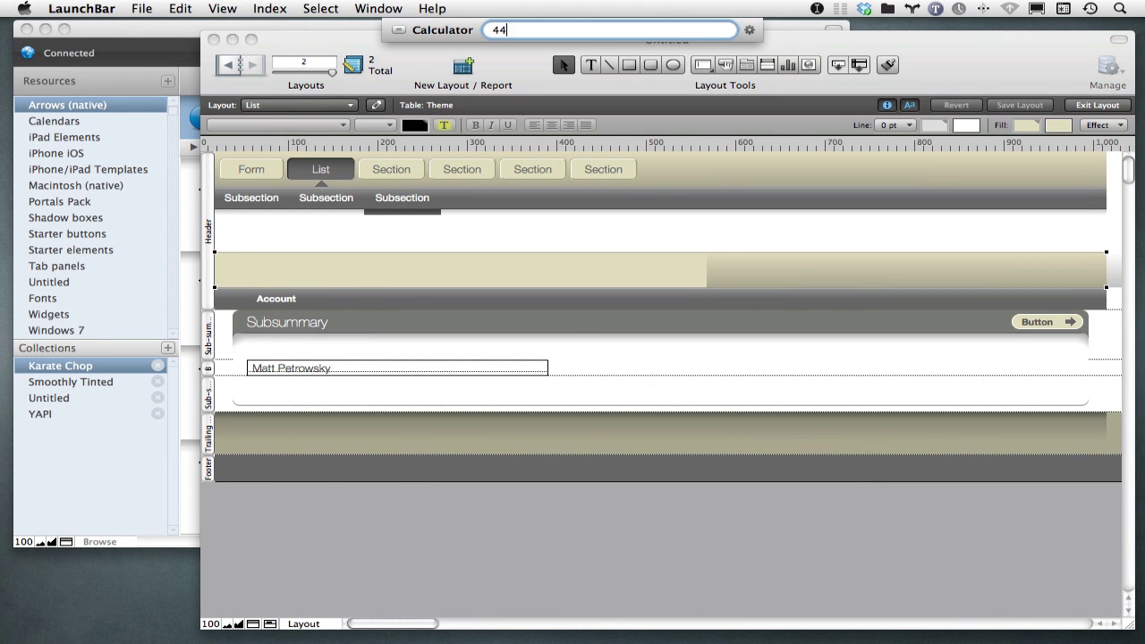
{"action": "type", "text": "/2"}
{"action": "key", "text": "Return"}
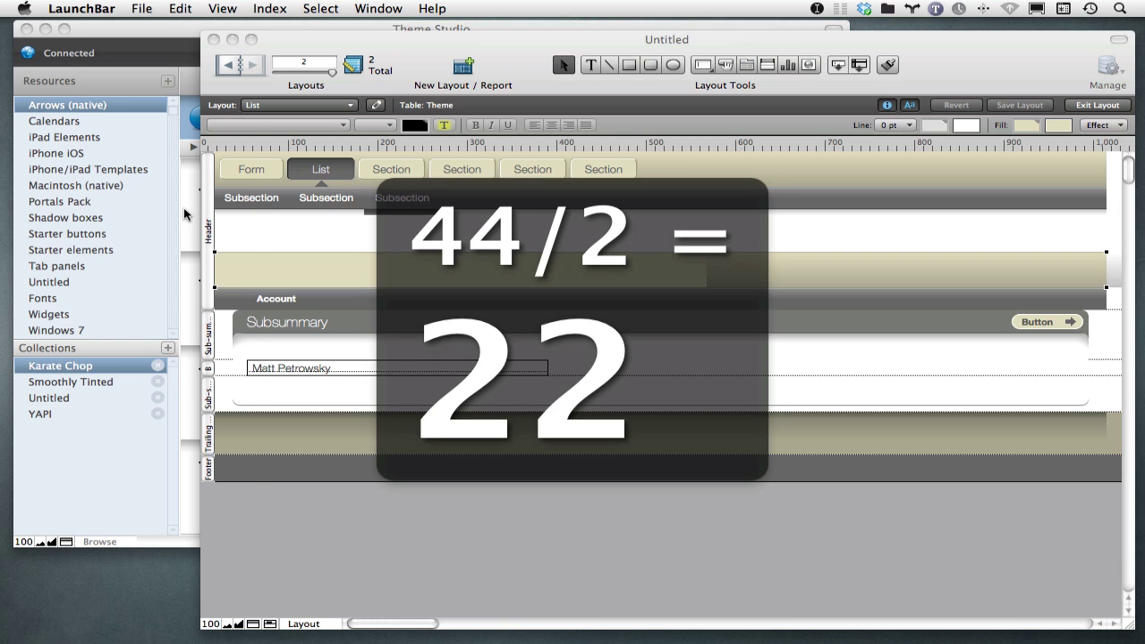
{"action": "key", "text": "Escape"}
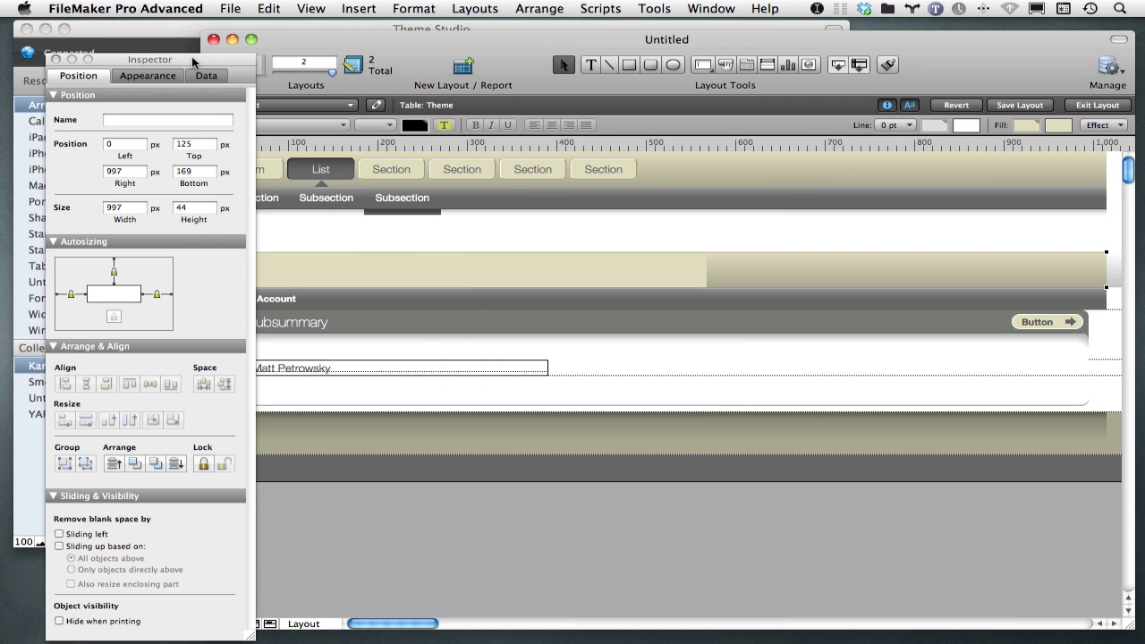
Step: Build a 600 × 22 white gradient fading from 0 to 10% opacity in the Gradient Maker
{"action": "left_click", "coordinate": [160, 26]}
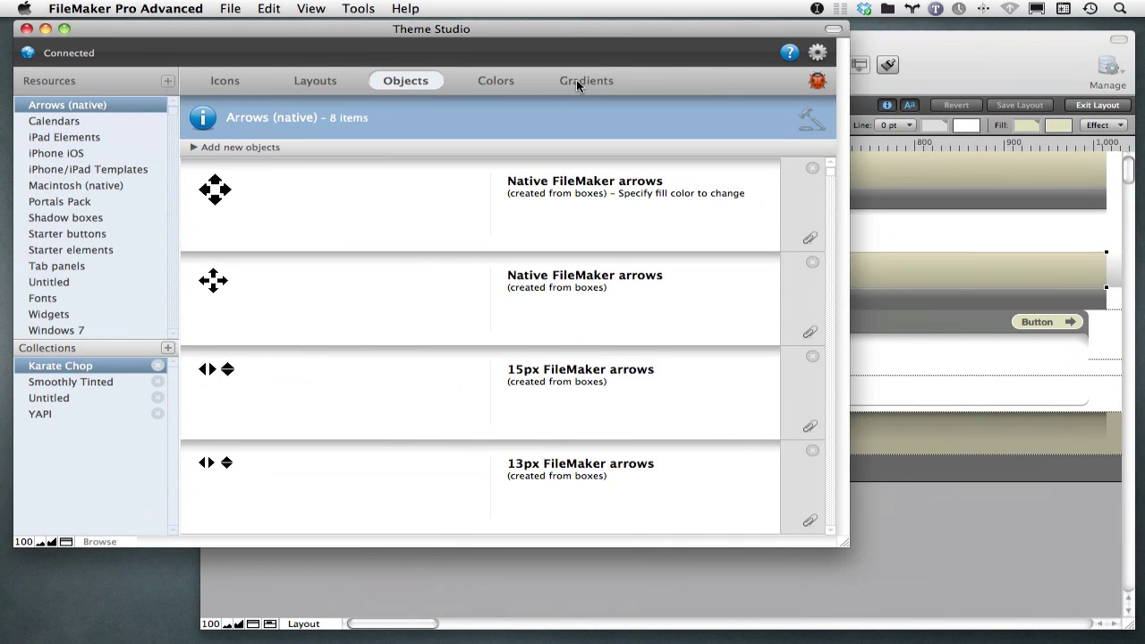
{"action": "left_click", "coordinate": [581, 89]}
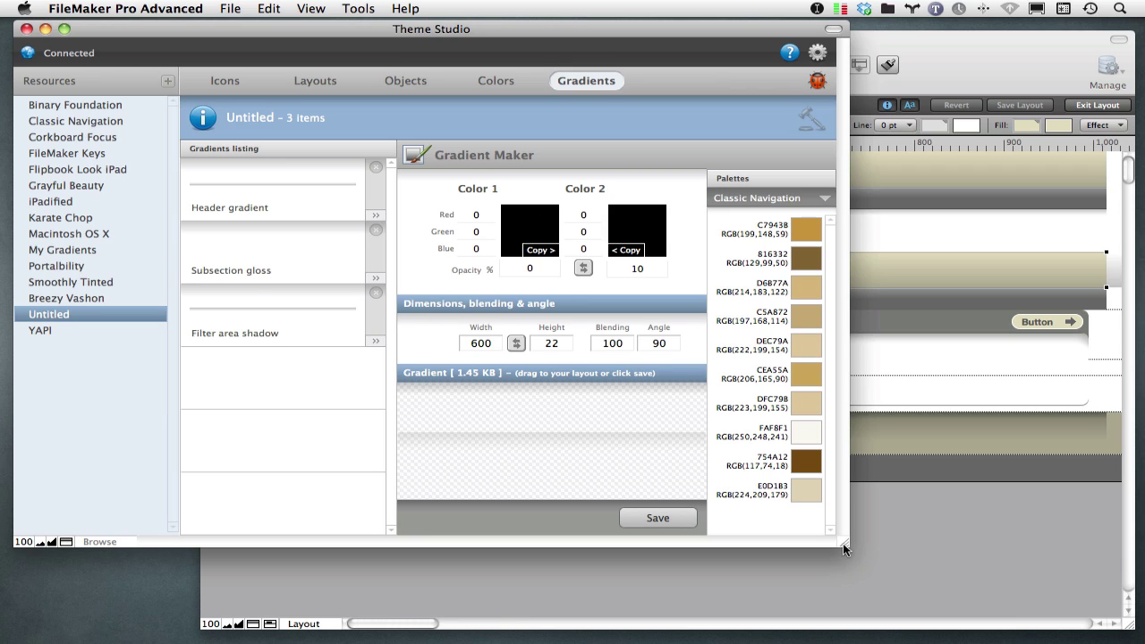
{"action": "left_click_drag", "start_coordinate": [842, 542], "coordinate": [946, 546]}
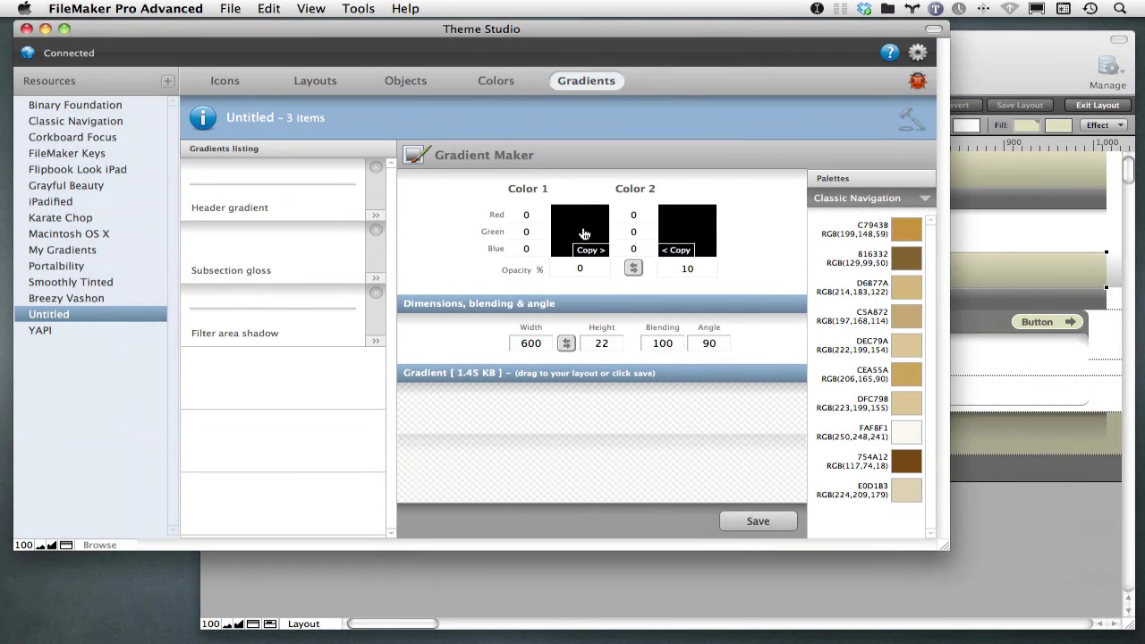
{"action": "left_click", "coordinate": [583, 234]}
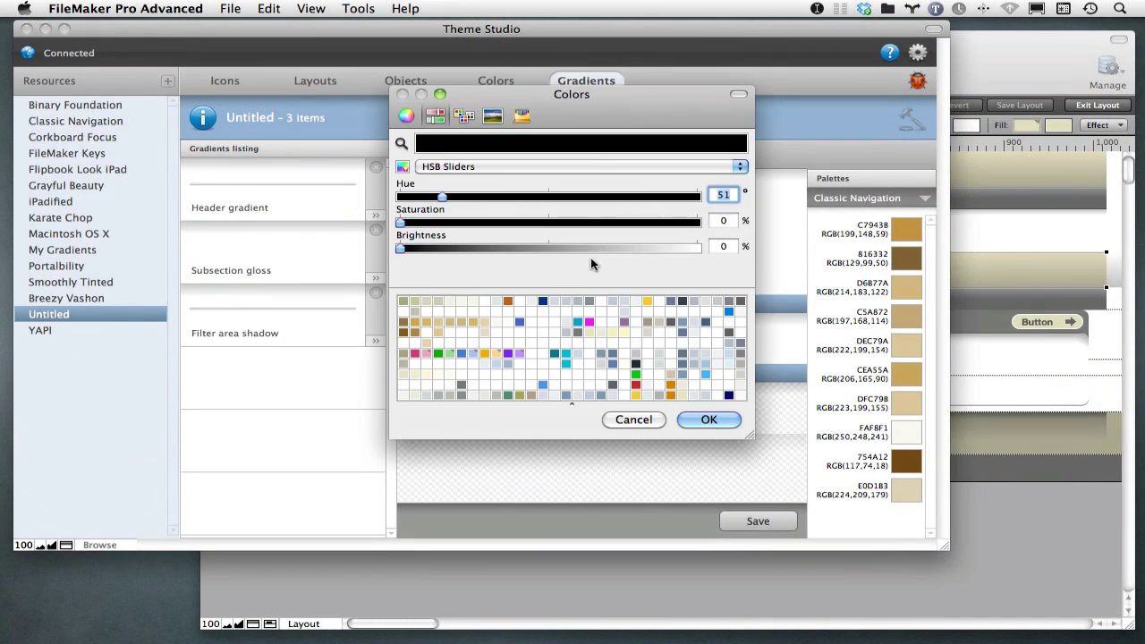
{"action": "left_click", "coordinate": [543, 344]}
{"action": "left_click", "coordinate": [698, 418]}
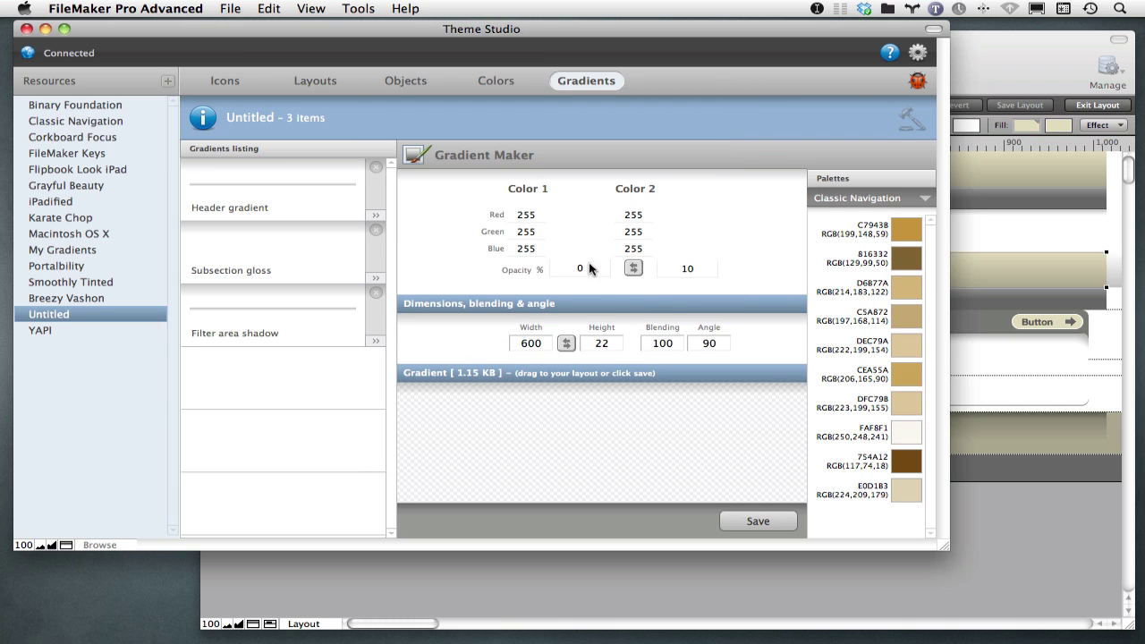
{"action": "left_click", "coordinate": [681, 441]}
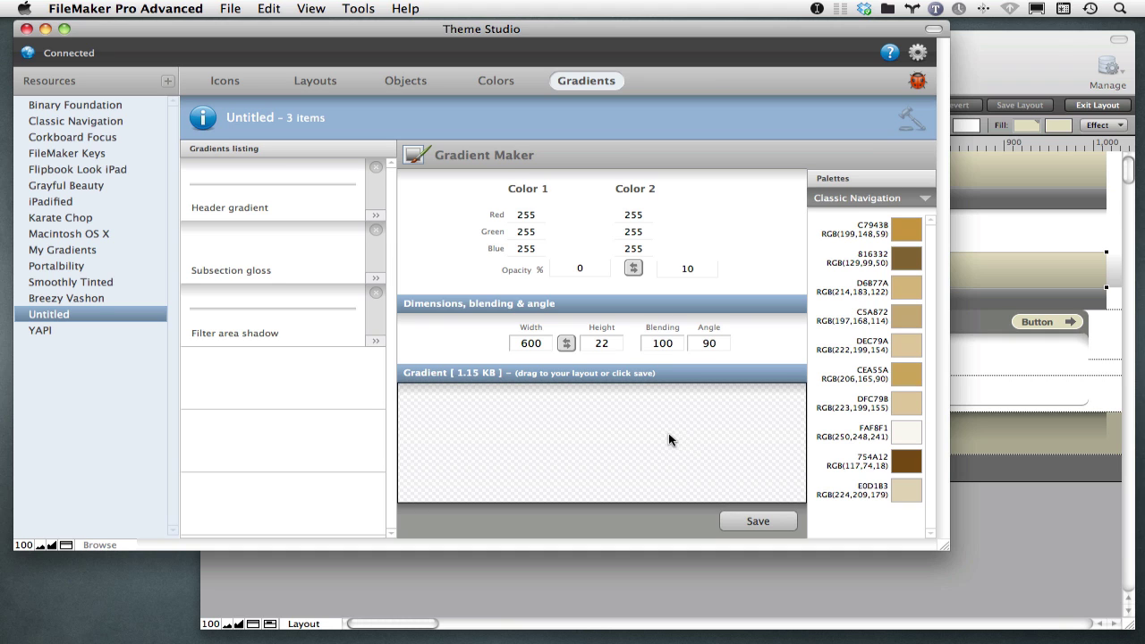
Step: Place the white gloss gradient onto the header's tan band
{"action": "left_click_drag", "start_coordinate": [671, 439], "coordinate": [991, 252]}
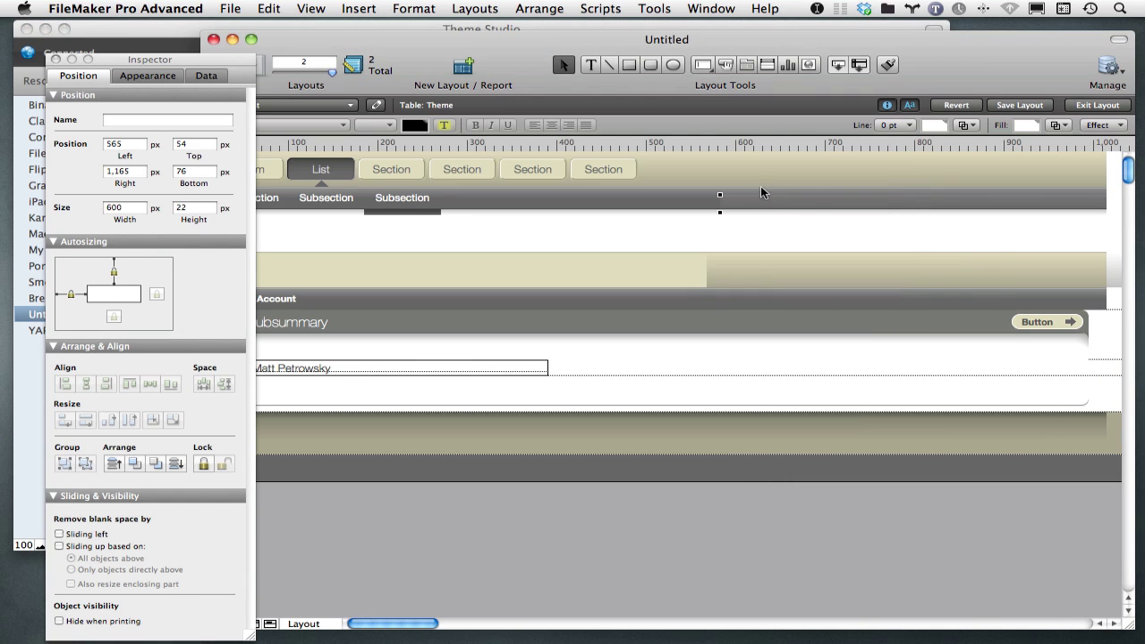
{"action": "left_click_drag", "start_coordinate": [738, 205], "coordinate": [325, 263]}
{"action": "key", "text": "super+Tab"}
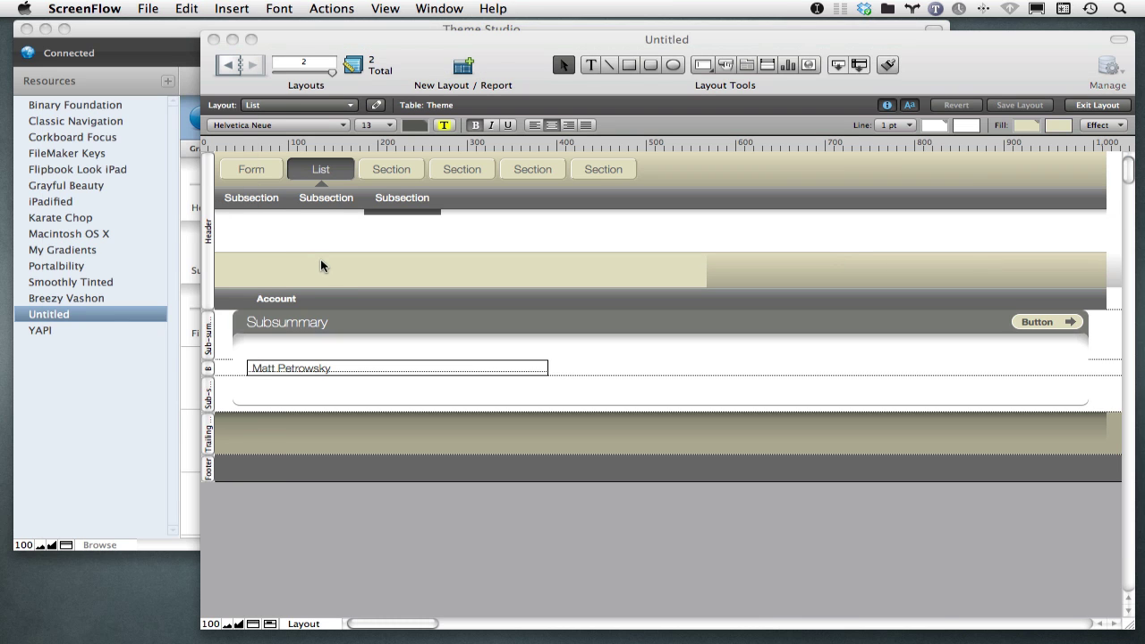
{"action": "key", "text": "super+Tab"}
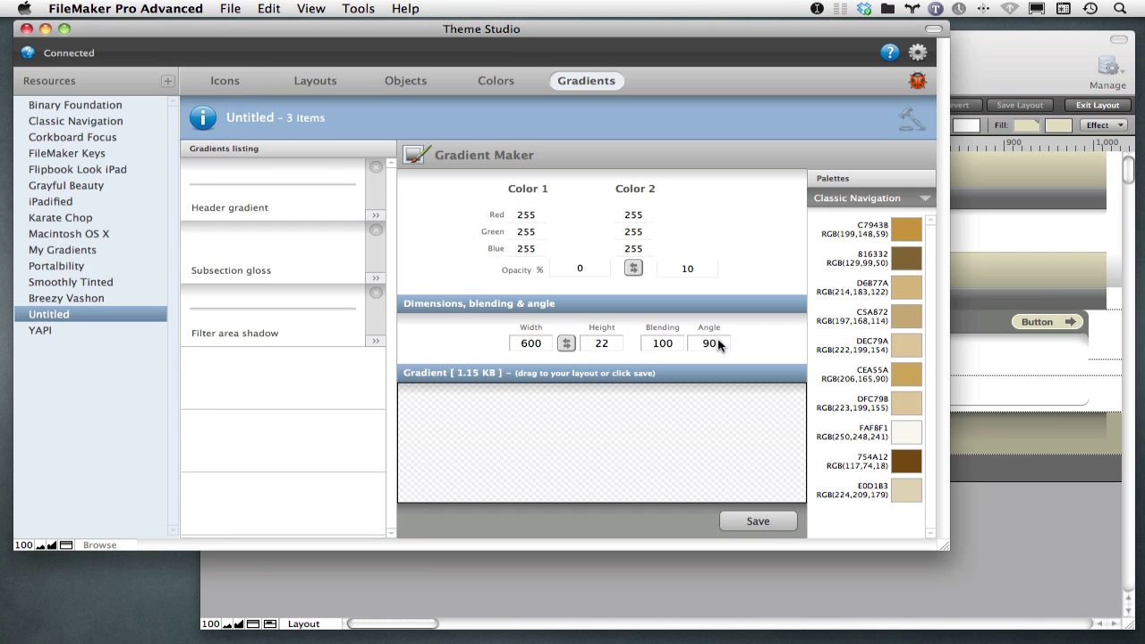
Step: Change the gradient angle to 270° and Color 2's opacity to 60%
{"action": "left_click", "coordinate": [710, 344]}
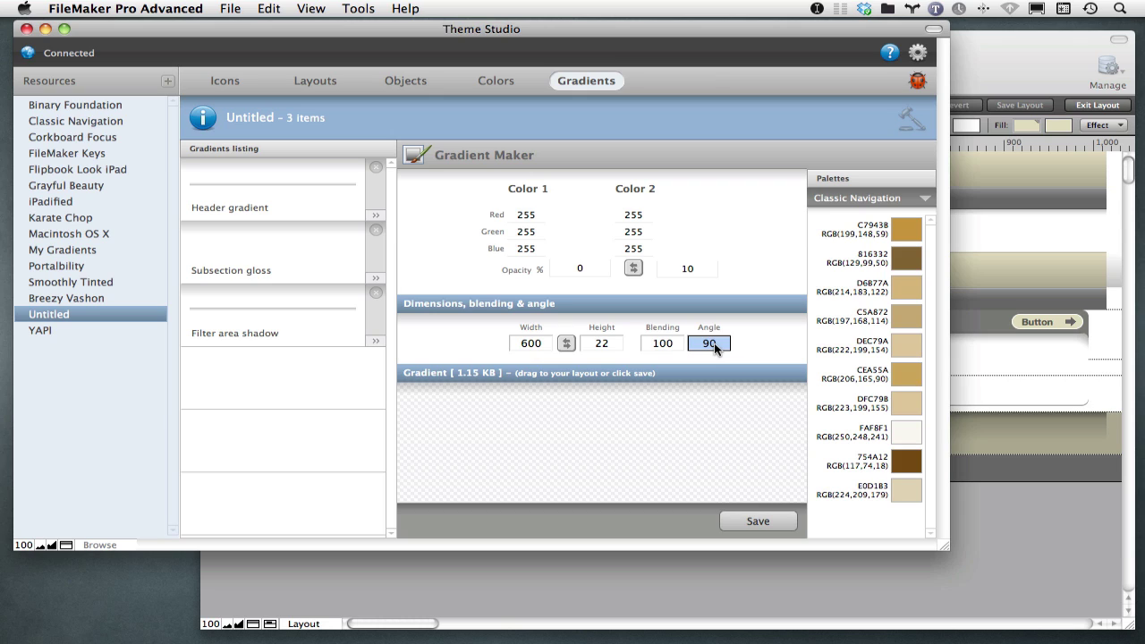
{"action": "type", "text": "270"}
{"action": "key", "text": "Tab"}
{"action": "left_click", "coordinate": [686, 270]}
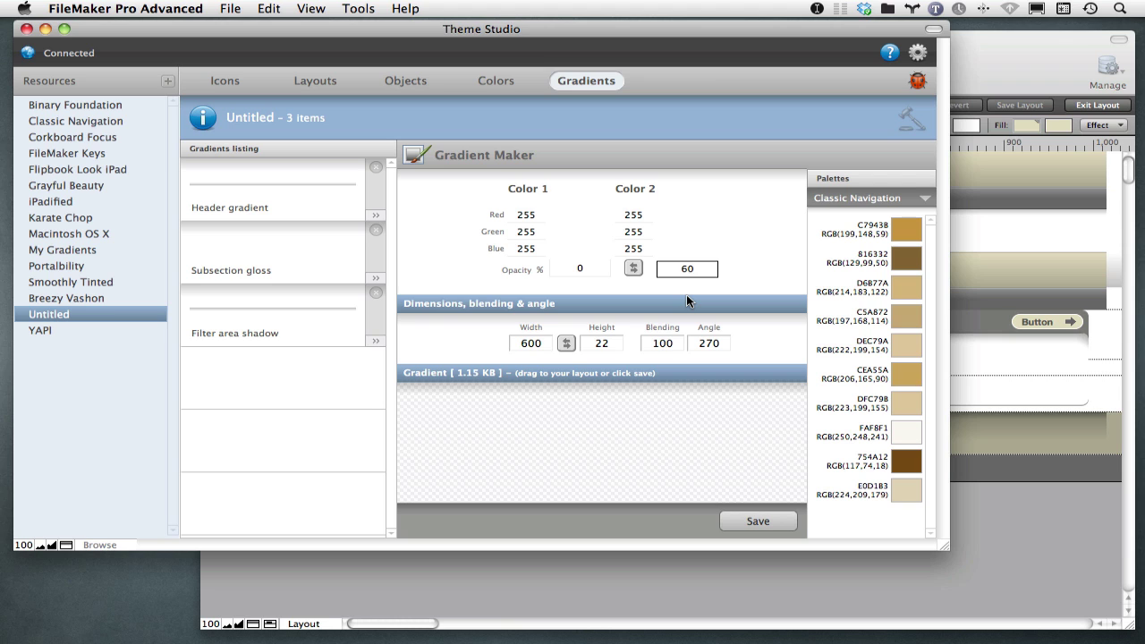
{"action": "key", "text": "Tab"}
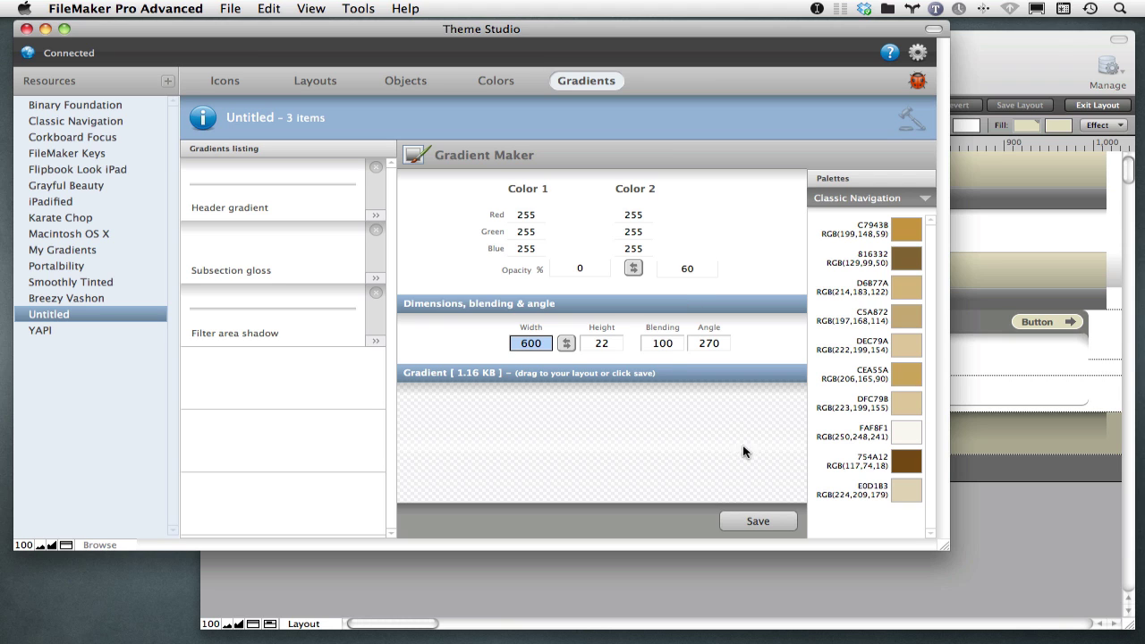
Step: Place the 270° gradient on the tan band with its top edge aligned to the band's top
{"action": "left_click", "coordinate": [668, 454]}
{"action": "left_click_drag", "start_coordinate": [668, 455], "coordinate": [990, 270]}
{"action": "left_click_drag", "start_coordinate": [715, 224], "coordinate": [364, 267]}
{"action": "left_click", "coordinate": [314, 277], "text": "shift"}
{"action": "key", "text": "super+Up"}
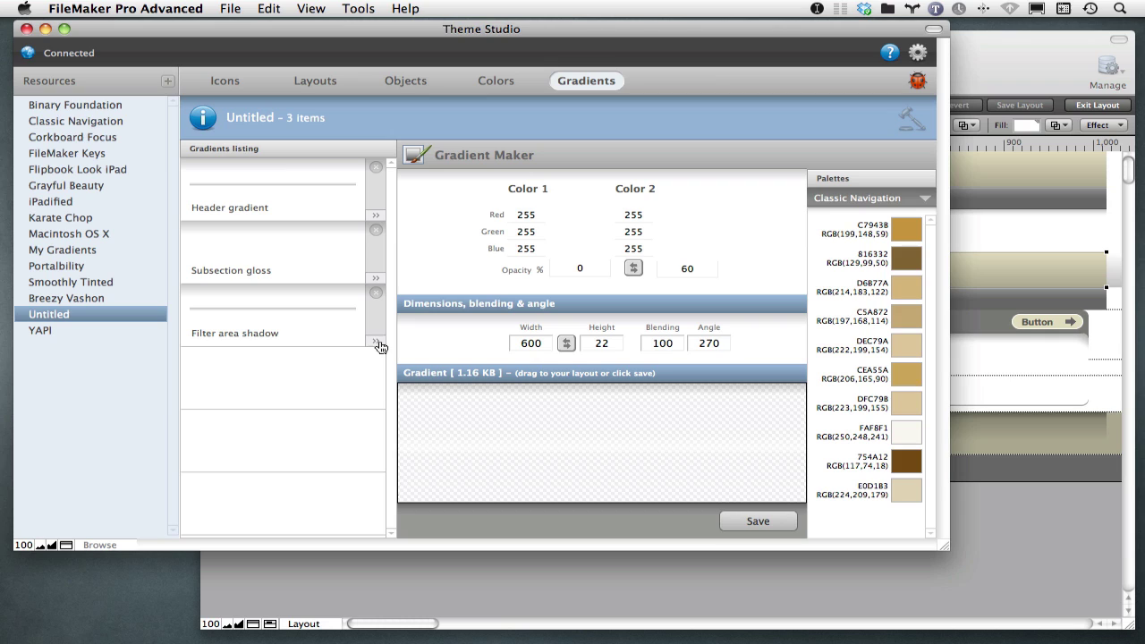
Step: Keep Color 2 at 60% opacity and dismiss the 'Cannot save' alert for Untitled
{"action": "left_click", "coordinate": [691, 272]}
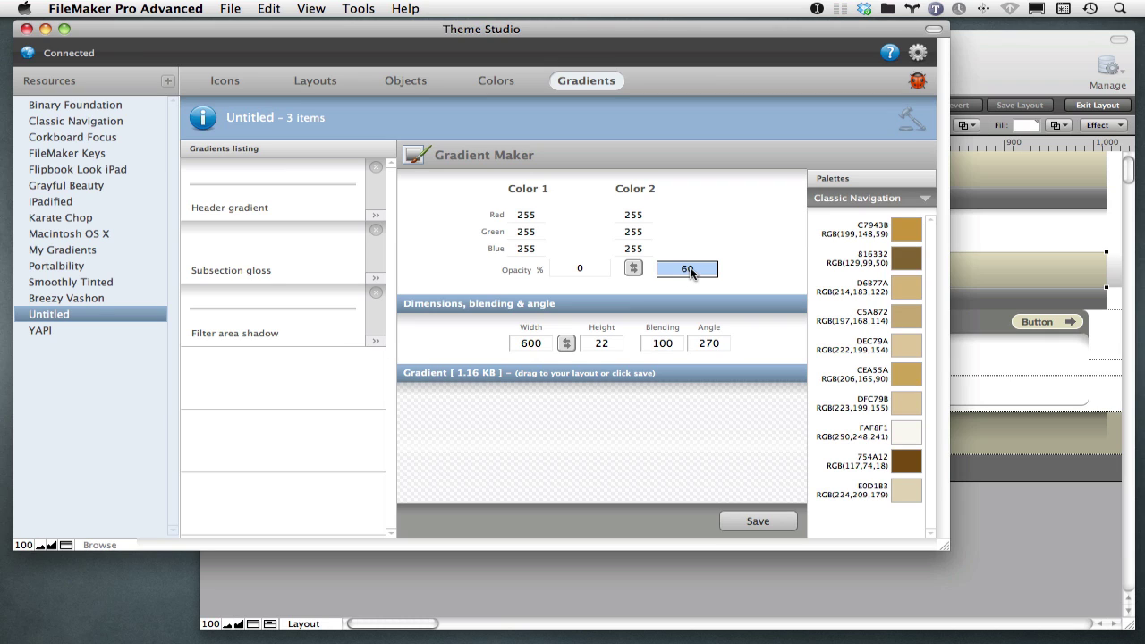
{"action": "left_click", "coordinate": [757, 525]}
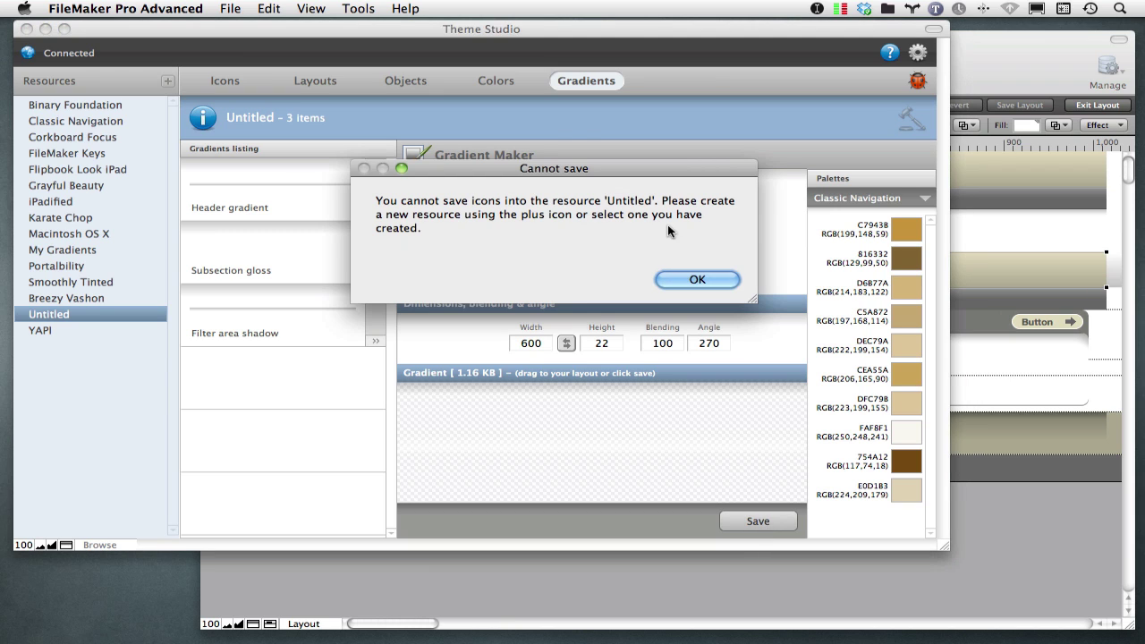
{"action": "left_click", "coordinate": [690, 279]}
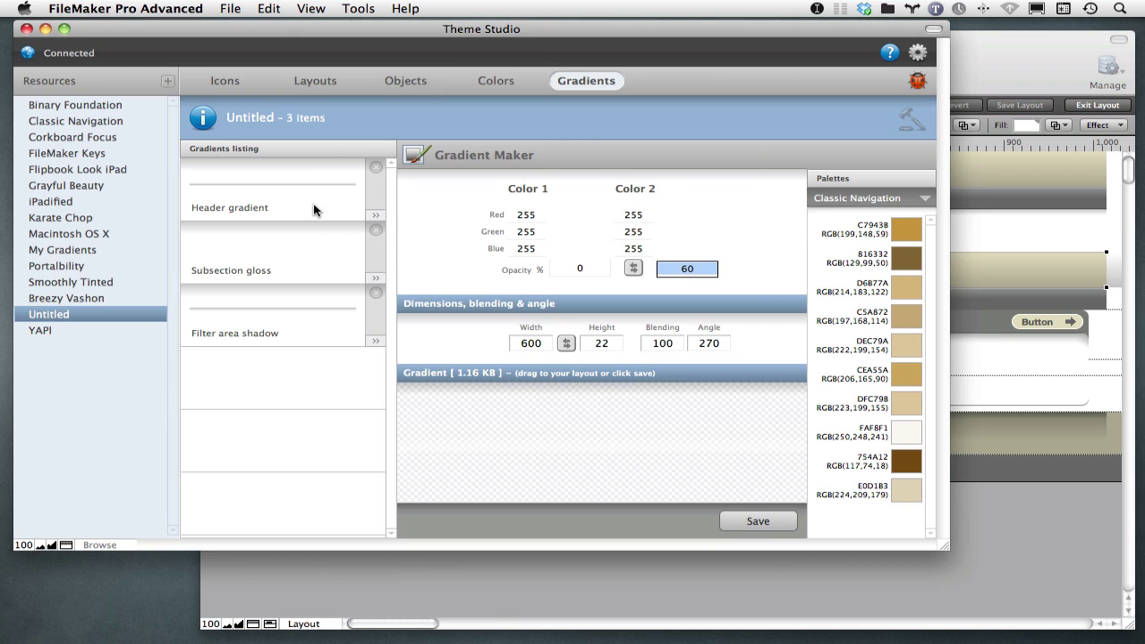
{"action": "left_click", "coordinate": [703, 153]}
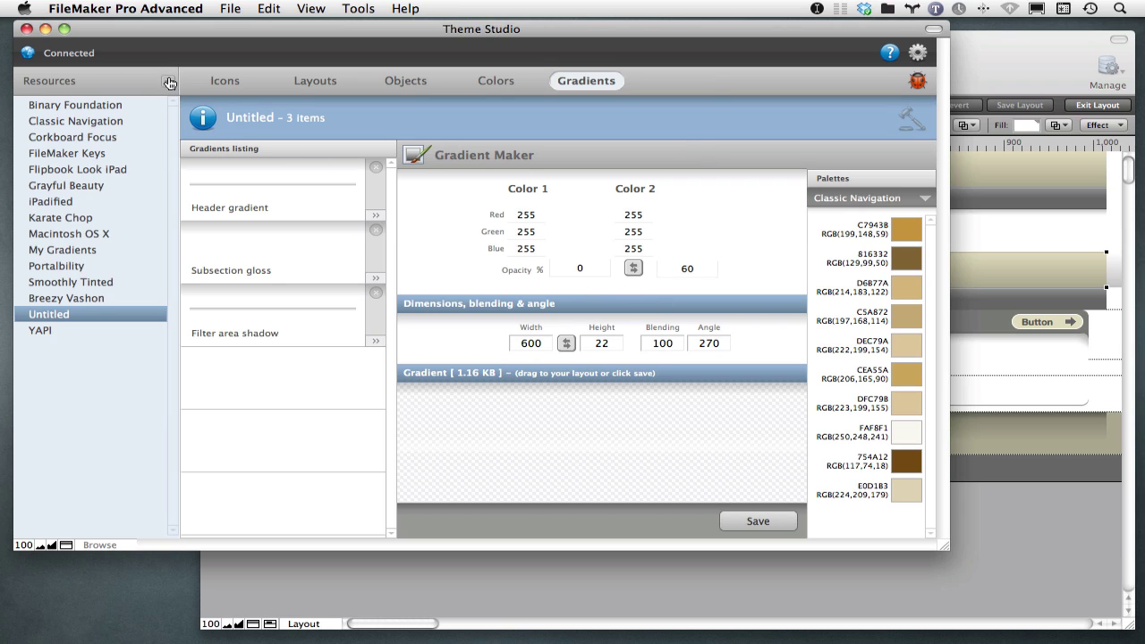
Step: Set both gradient colours to black from the Gray Scale Slider
{"action": "left_click", "coordinate": [577, 231]}
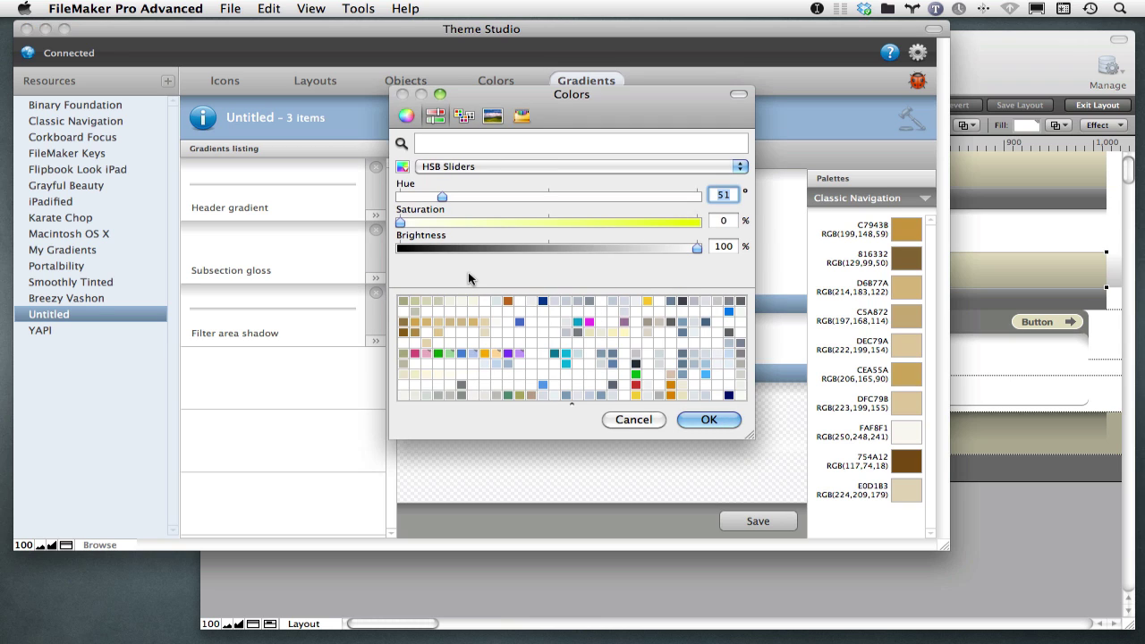
{"action": "left_click", "coordinate": [402, 213]}
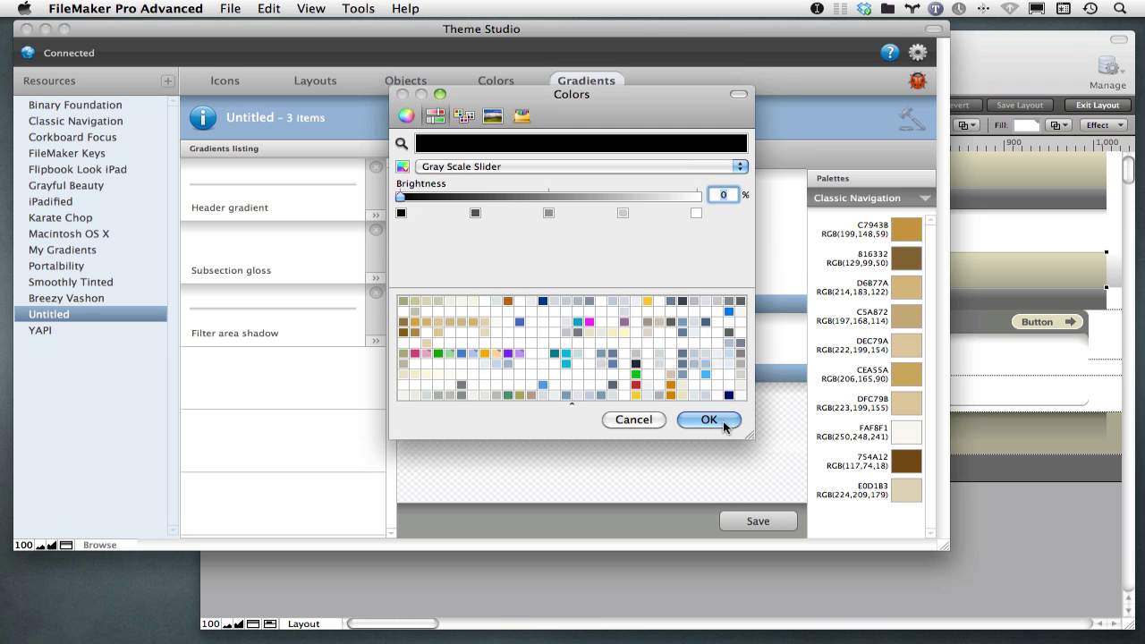
{"action": "left_click", "coordinate": [723, 418]}
{"action": "mouse_move", "coordinate": [578, 224]}
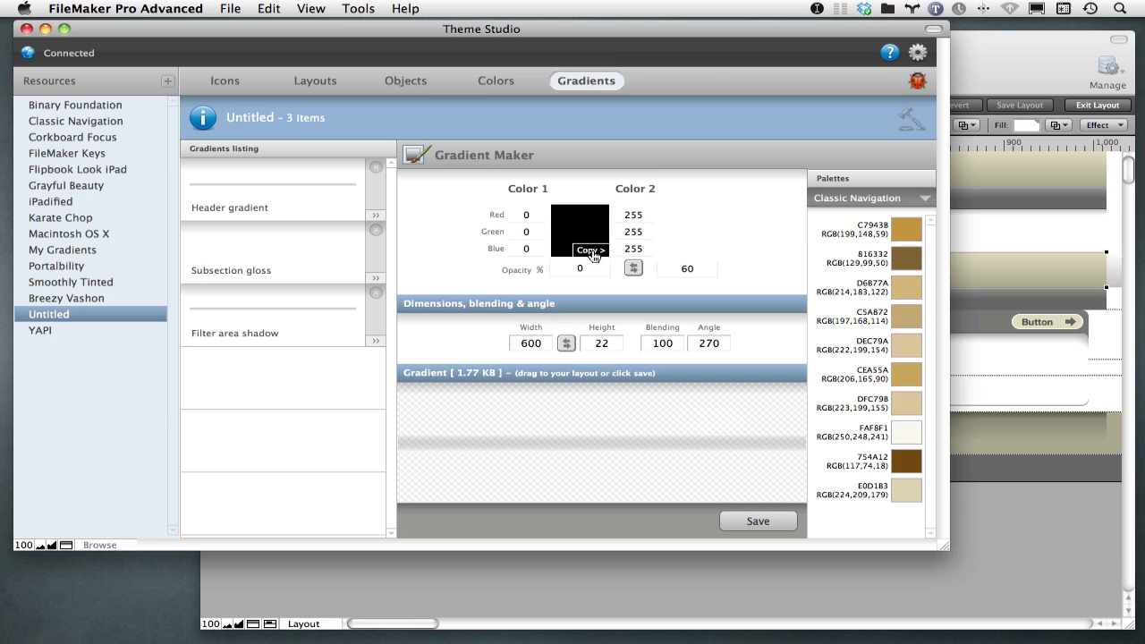
{"action": "left_click", "coordinate": [592, 251]}
Step: Set Color 2's opacity to 10% and the gradient angle to 90°
{"action": "left_click", "coordinate": [688, 273]}
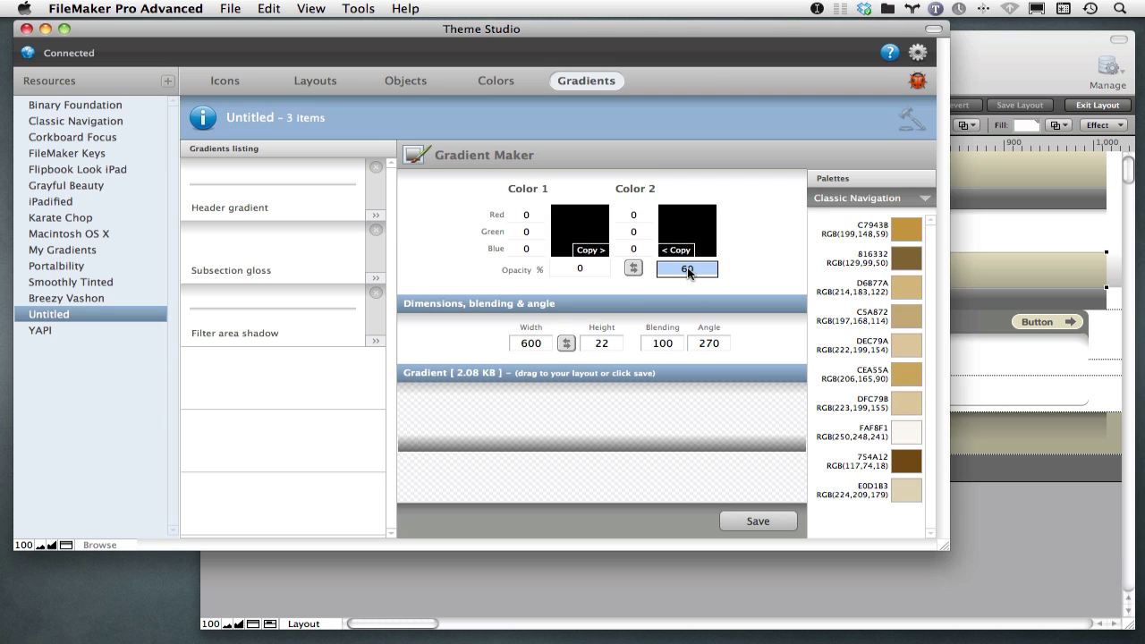
{"action": "type", "text": "10"}
{"action": "key", "text": "Tab"}
{"action": "left_click", "coordinate": [711, 345]}
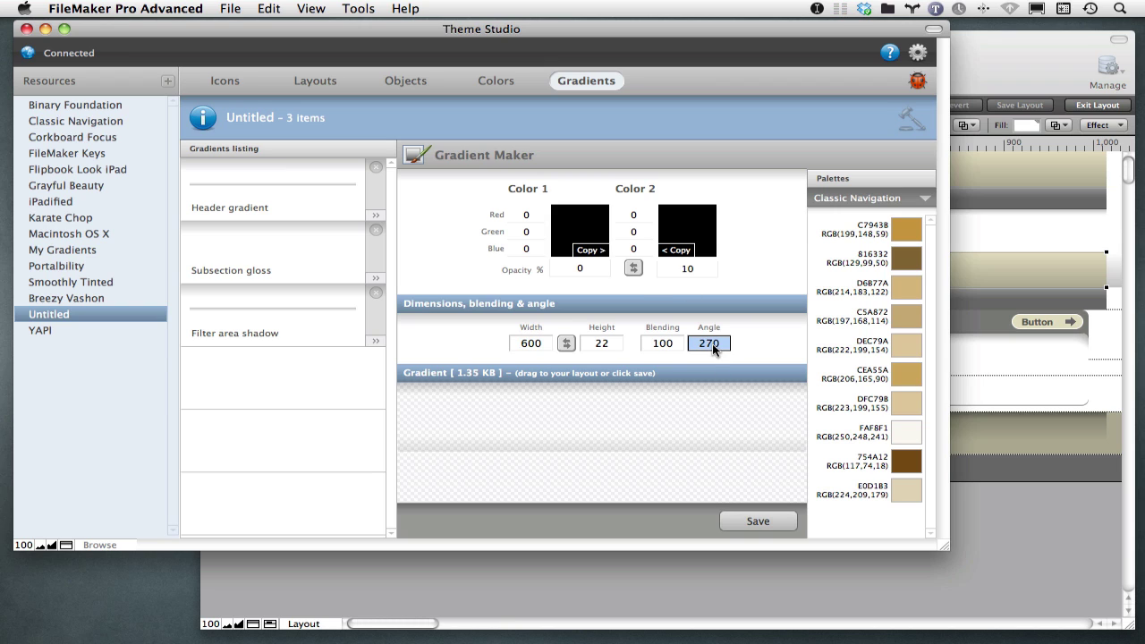
{"action": "type", "text": "90"}
{"action": "key", "text": "Tab"}
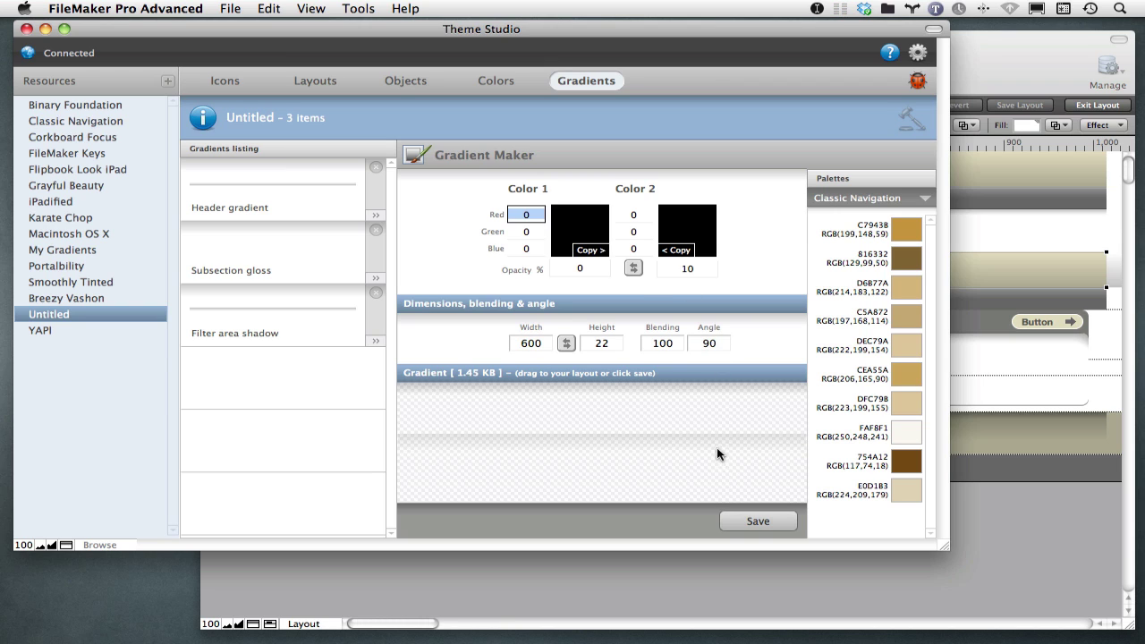
Step: Place the black 600 × 22 gradient at left 0, top 147 over the header's gloss band
{"action": "left_click_drag", "start_coordinate": [706, 445], "coordinate": [992, 224]}
{"action": "left_click_drag", "start_coordinate": [925, 184], "coordinate": [602, 274]}
{"action": "left_click", "coordinate": [349, 276], "text": "shift"}
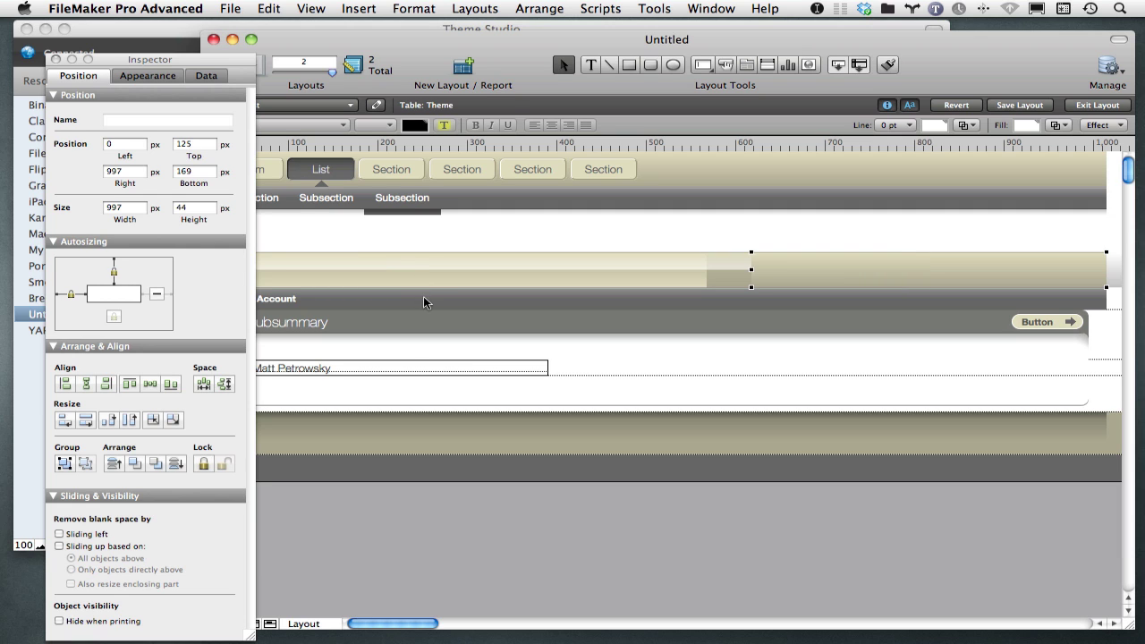
{"action": "left_click_drag", "start_coordinate": [545, 39], "coordinate": [625, 39]}
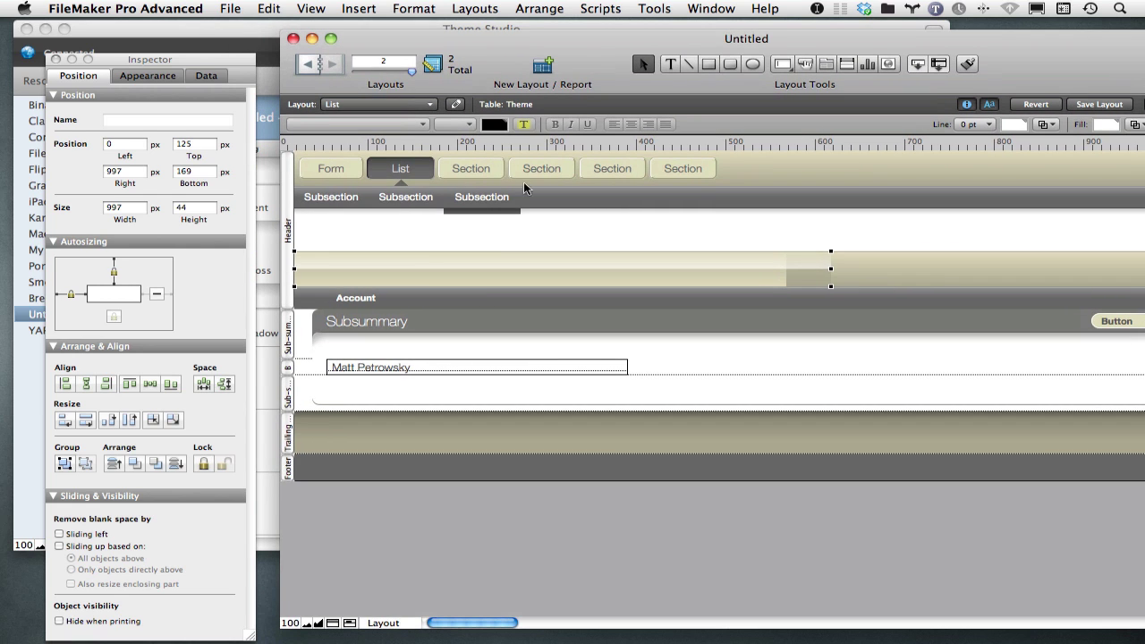
{"action": "left_click", "coordinate": [394, 247]}
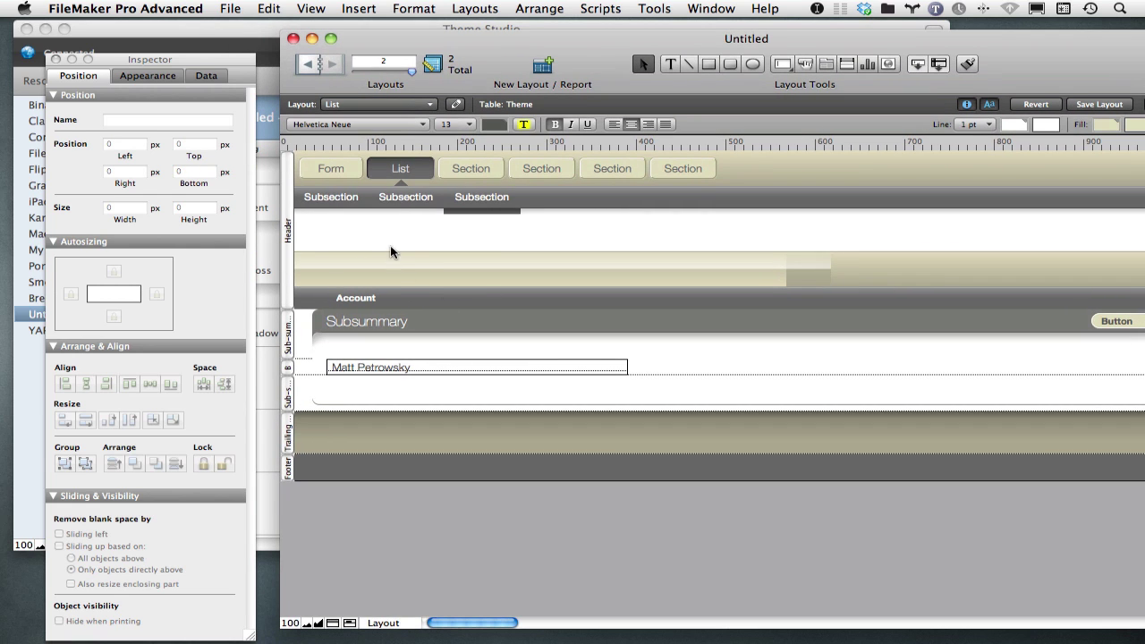
Step: Select the placed gradient together with the gloss band object and delete both
{"action": "left_click", "coordinate": [471, 274]}
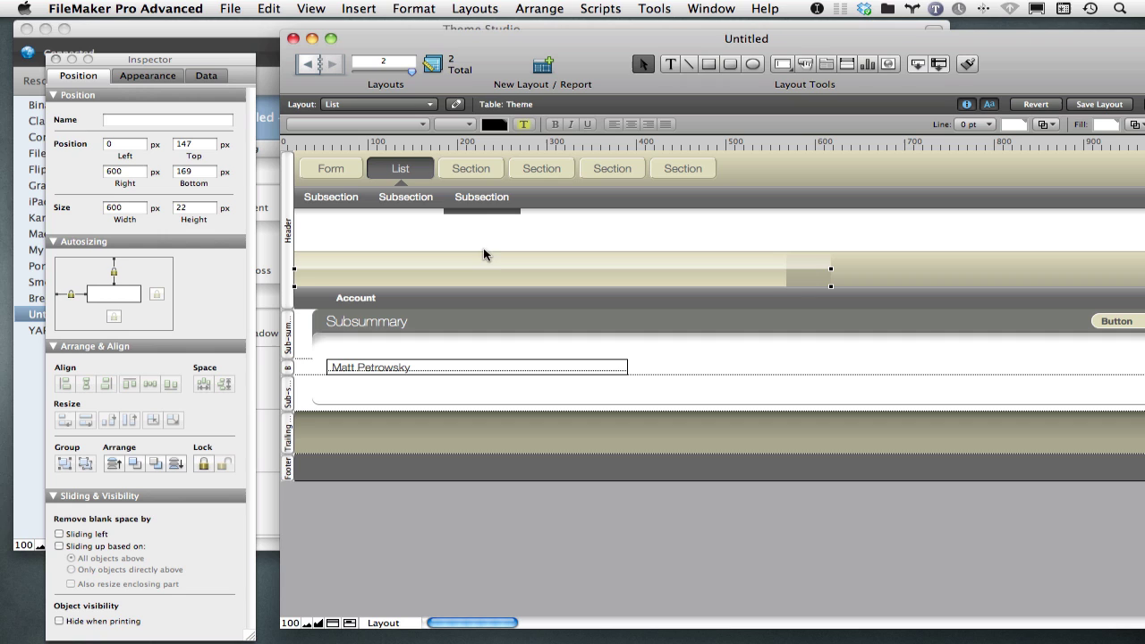
{"action": "left_click", "coordinate": [483, 265], "text": "shift"}
{"action": "key", "text": "Delete"}
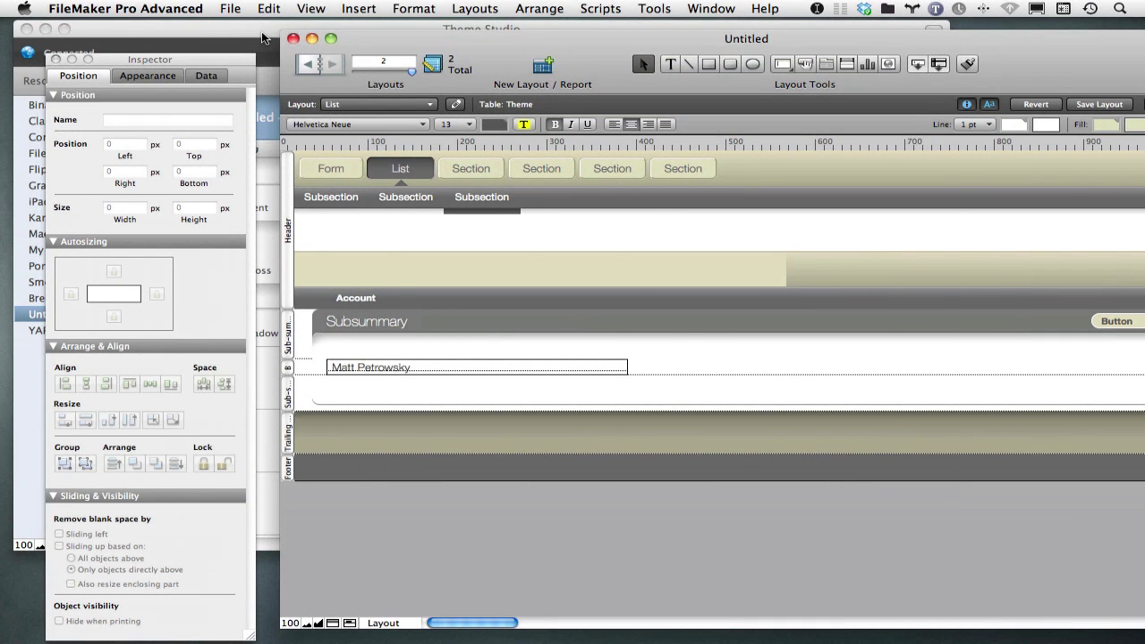
Step: Make the gradient 1 px wide with both colours at 20% opacity
{"action": "left_click", "coordinate": [262, 37]}
{"action": "double_click", "coordinate": [531, 345]}
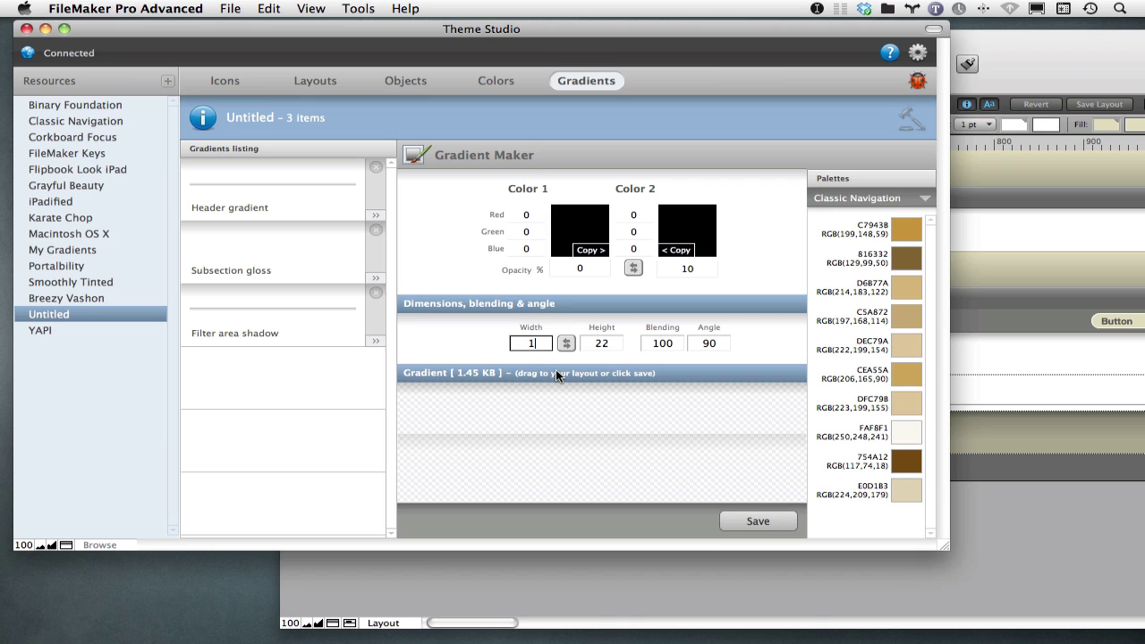
{"action": "key", "text": "Tab"}
{"action": "left_click", "coordinate": [581, 269]}
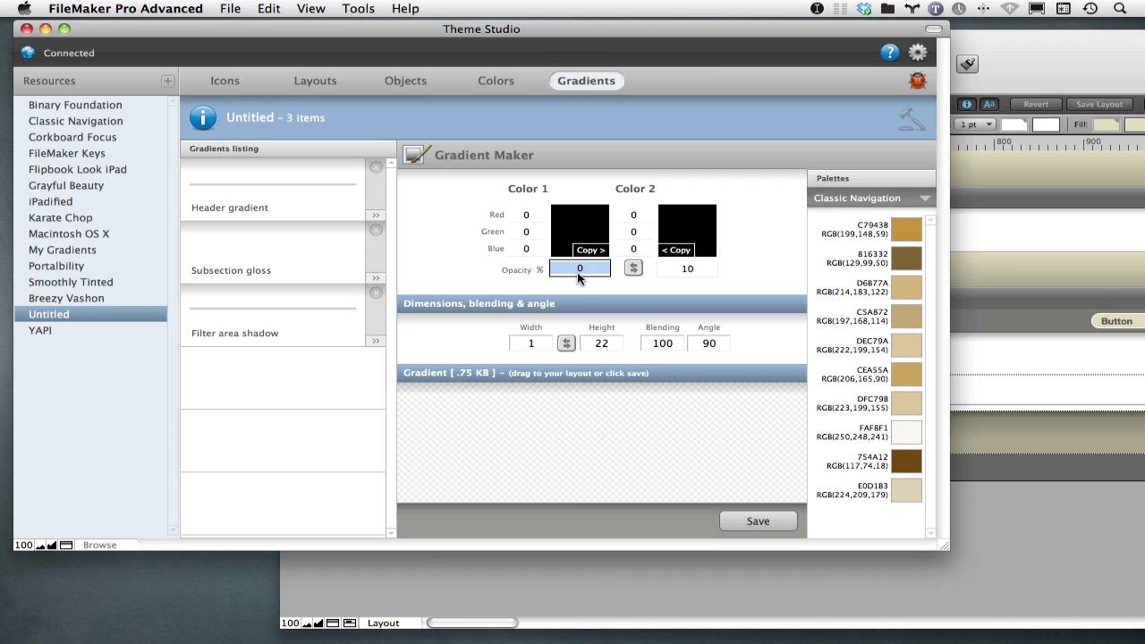
{"action": "type", "text": "20"}
{"action": "key", "text": "Tab"}
{"action": "type", "text": "20"}
{"action": "key", "text": "Tab"}
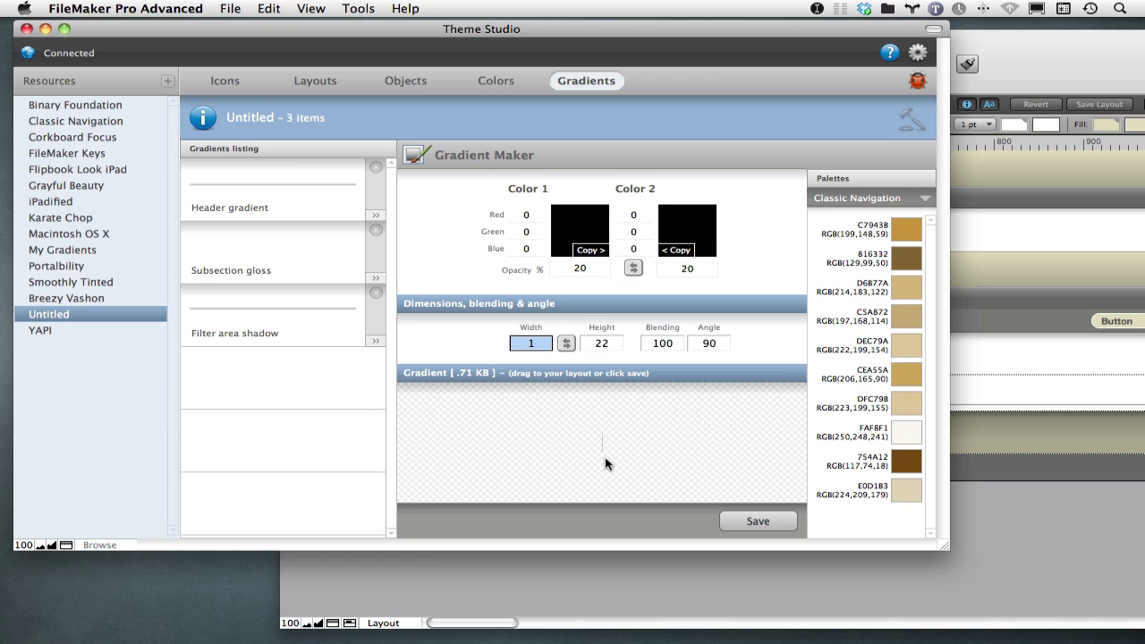
Step: Check the Account header bar, then set the gradient height to 26 px
{"action": "key", "text": "super+grave"}
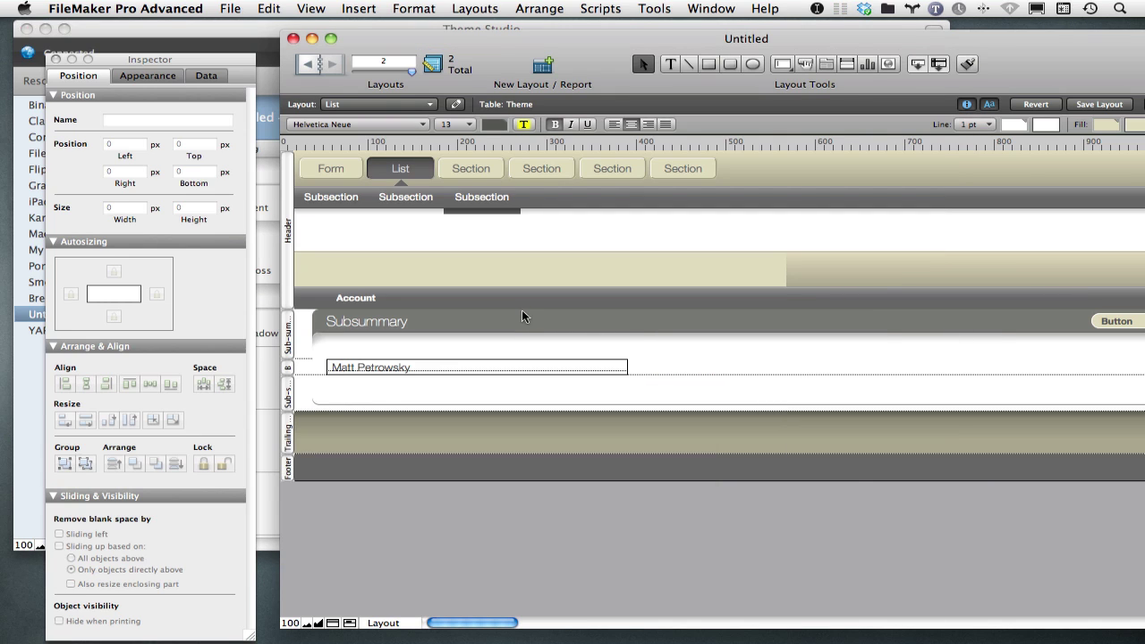
{"action": "left_click", "coordinate": [517, 310]}
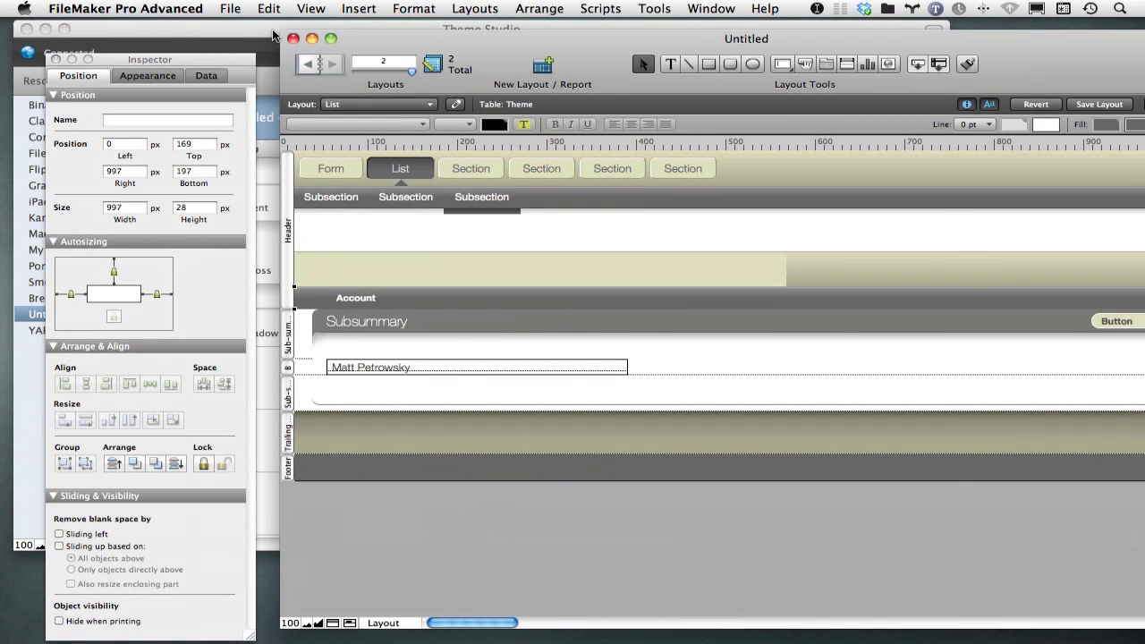
{"action": "left_click", "coordinate": [260, 52]}
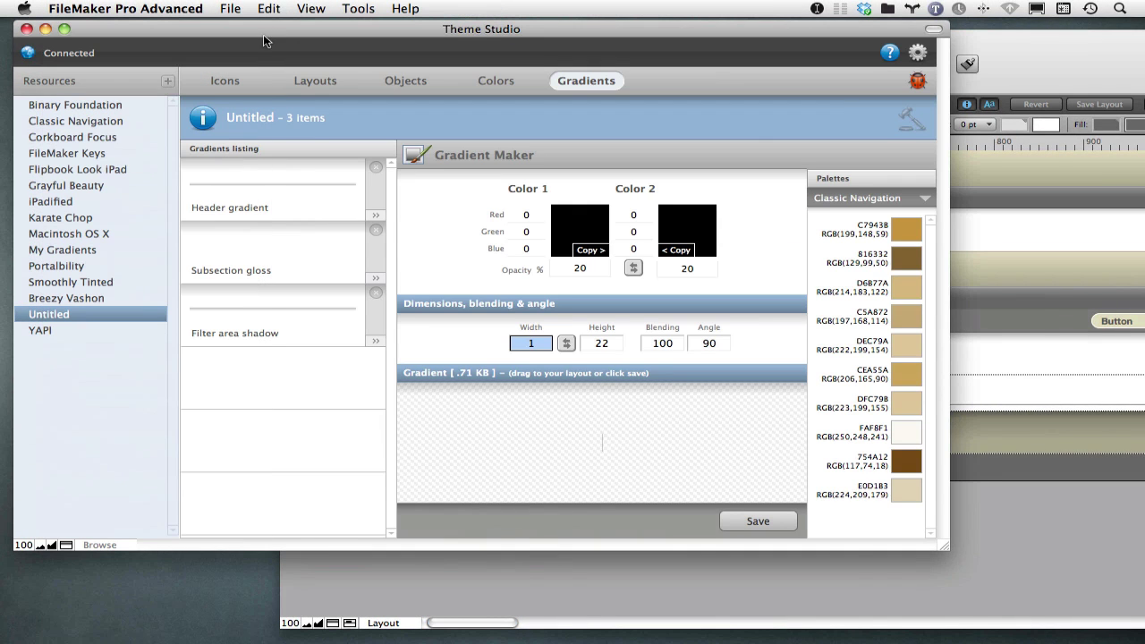
{"action": "left_click", "coordinate": [607, 347]}
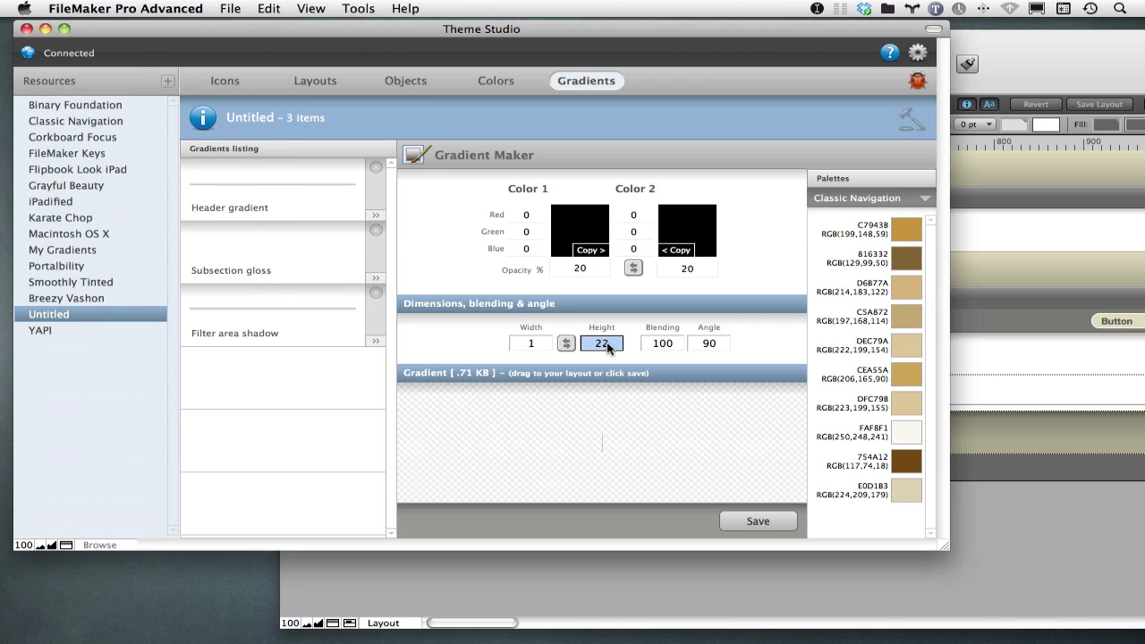
{"action": "type", "text": "28"}
{"action": "key", "text": "BackSpace"}
{"action": "type", "text": "7"}
{"action": "key", "text": "BackSpace"}
{"action": "type", "text": "6"}
{"action": "key", "text": "Tab"}
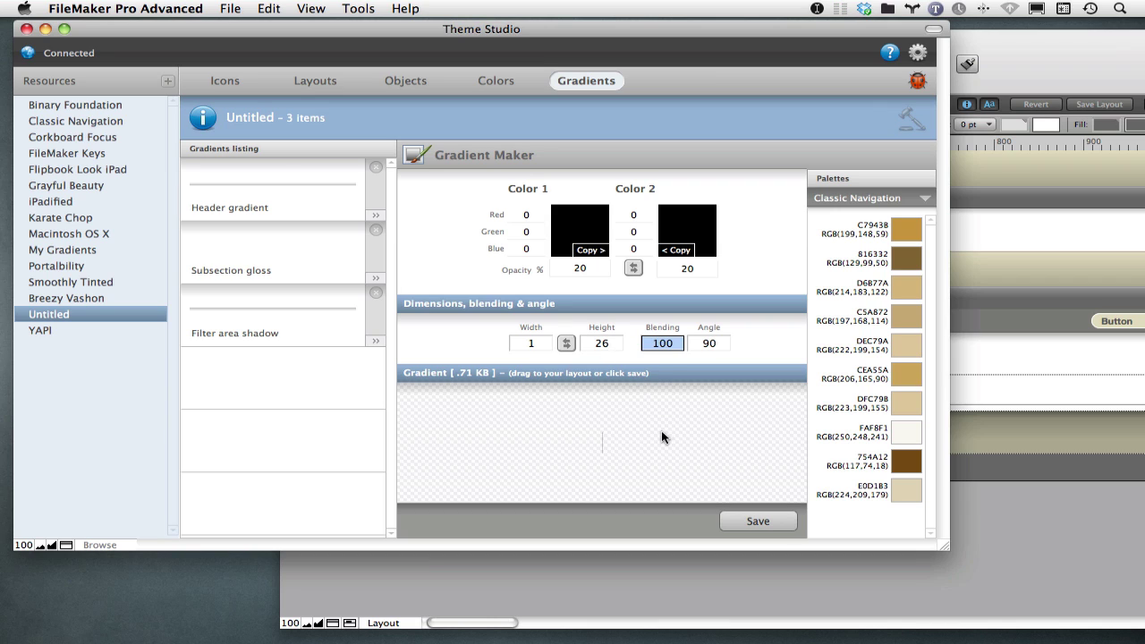
Step: Place the 1×26 px dark gradient line on the layout and select it
{"action": "left_click_drag", "start_coordinate": [599, 445], "coordinate": [975, 239]}
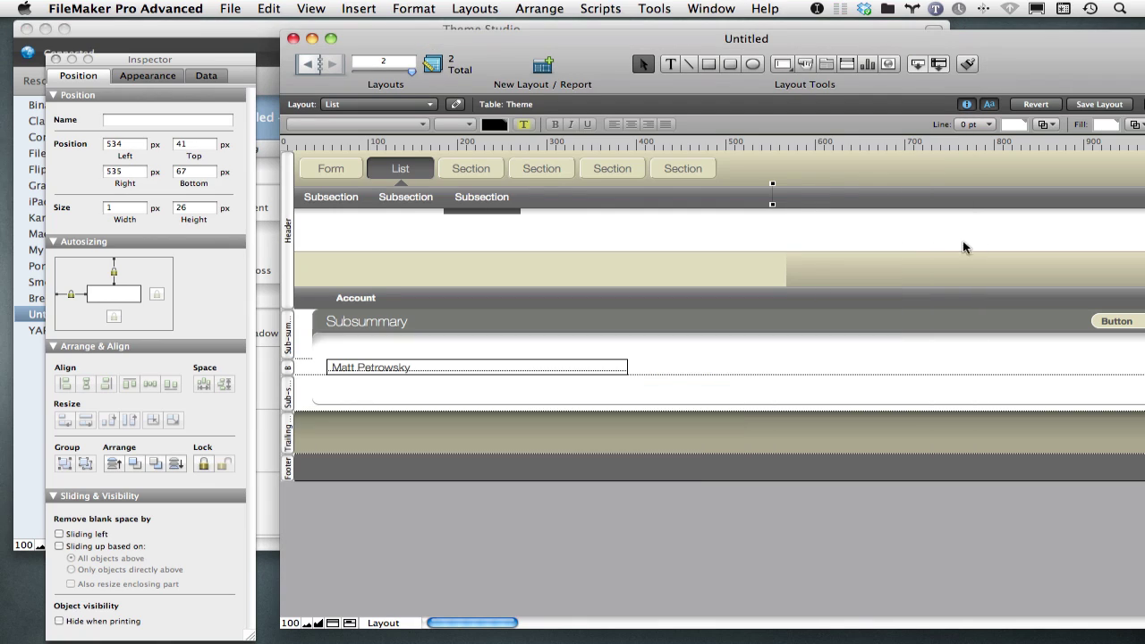
{"action": "left_click", "coordinate": [771, 193]}
{"action": "left_click", "coordinate": [774, 213]}
{"action": "left_click", "coordinate": [771, 199]}
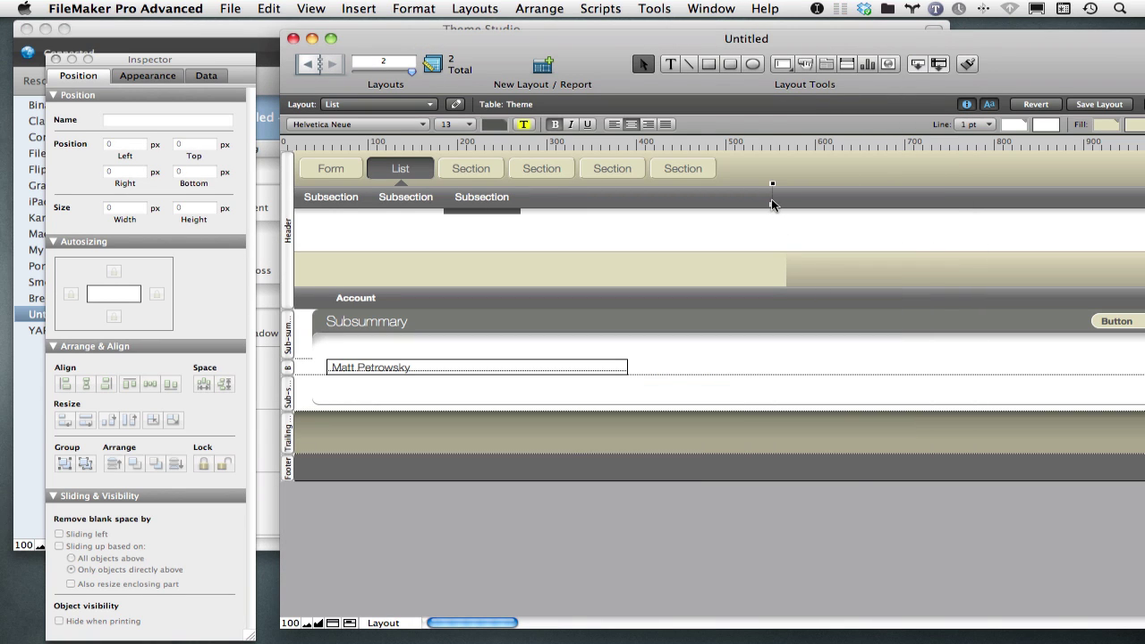
Step: Inspect the Account sort bar and its new divider line in the Inspector
{"action": "left_click", "coordinate": [490, 299]}
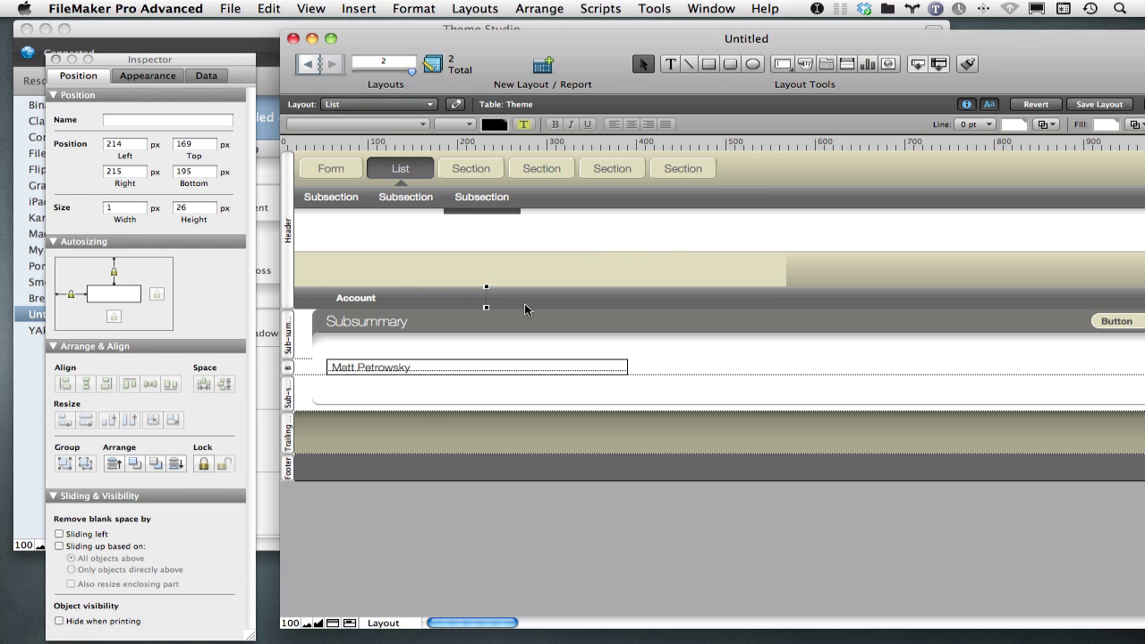
{"action": "left_click", "coordinate": [569, 238]}
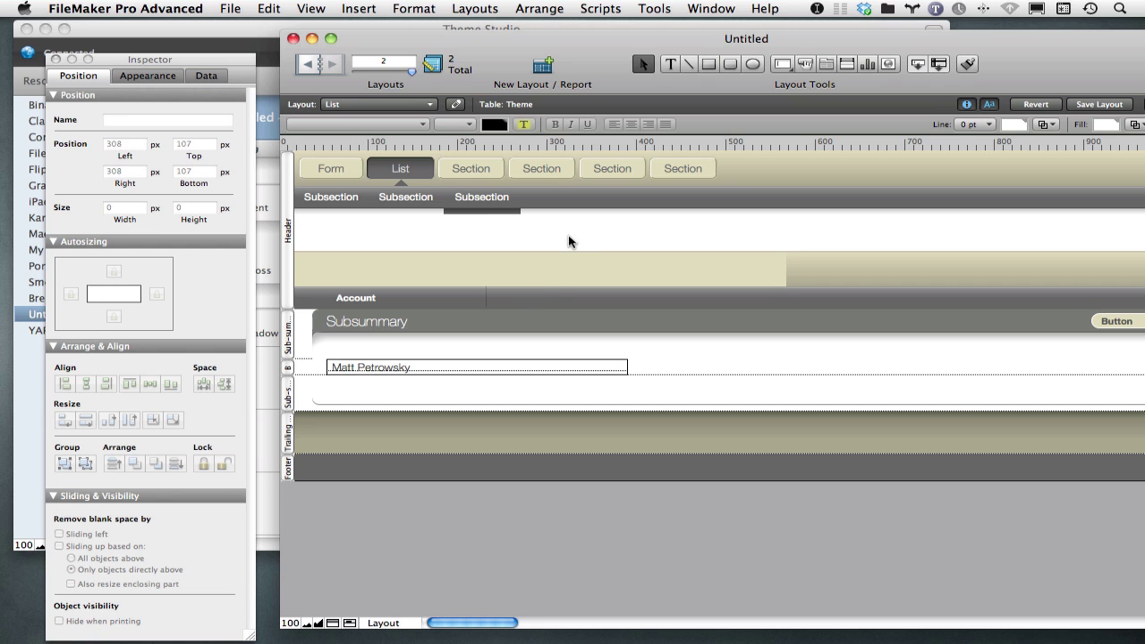
{"action": "left_click", "coordinate": [486, 306]}
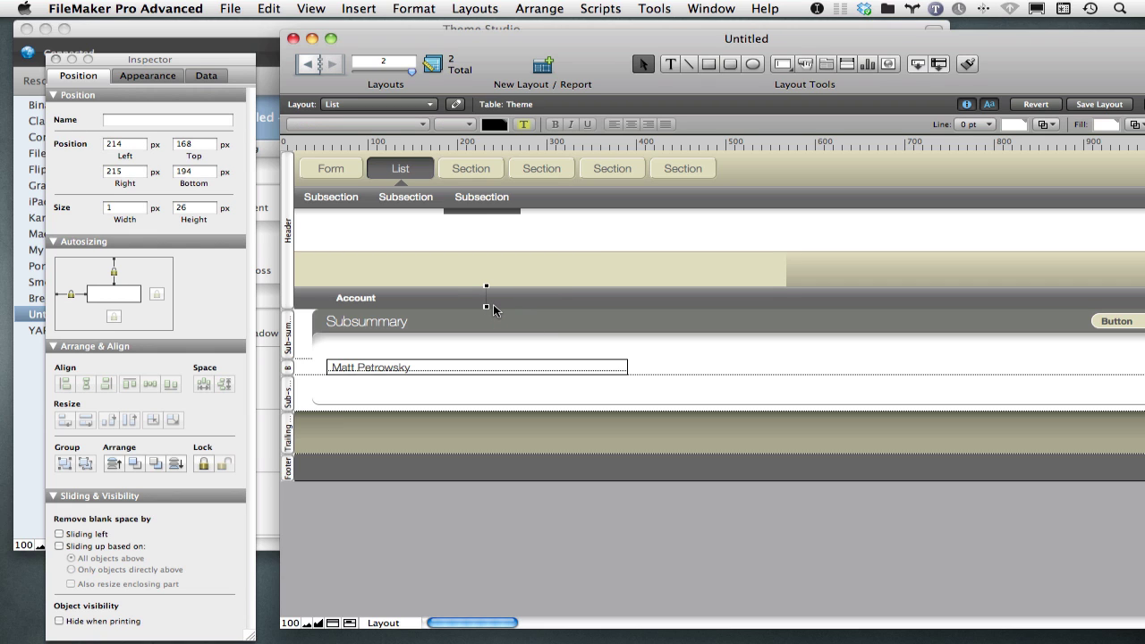
{"action": "left_click", "coordinate": [482, 309]}
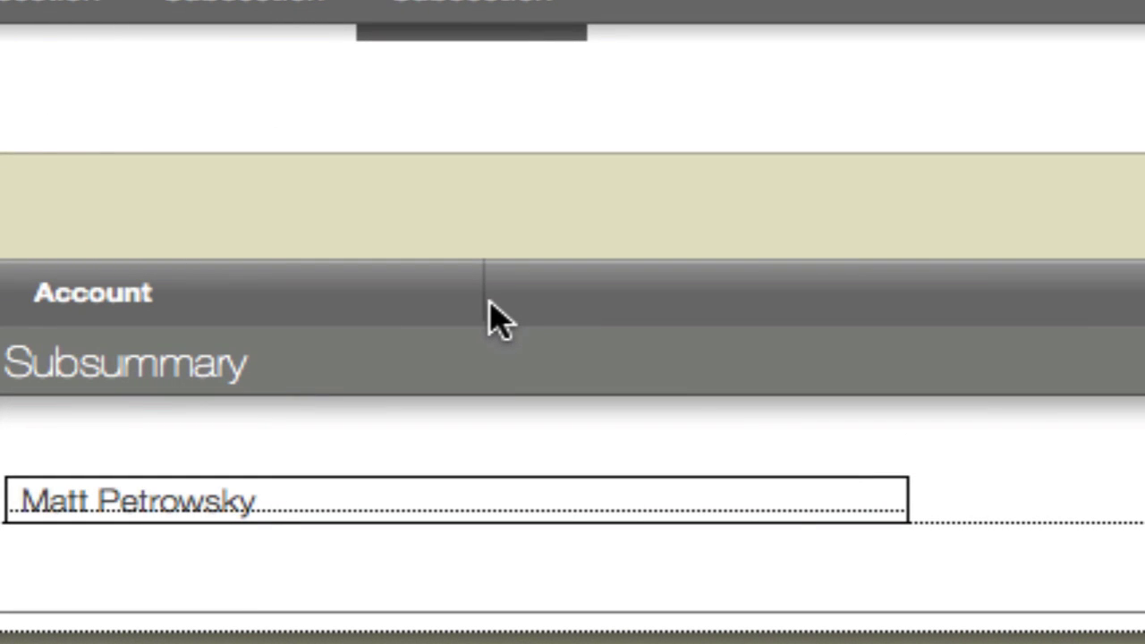
{"action": "left_click", "coordinate": [483, 308]}
{"action": "left_click", "coordinate": [594, 130]}
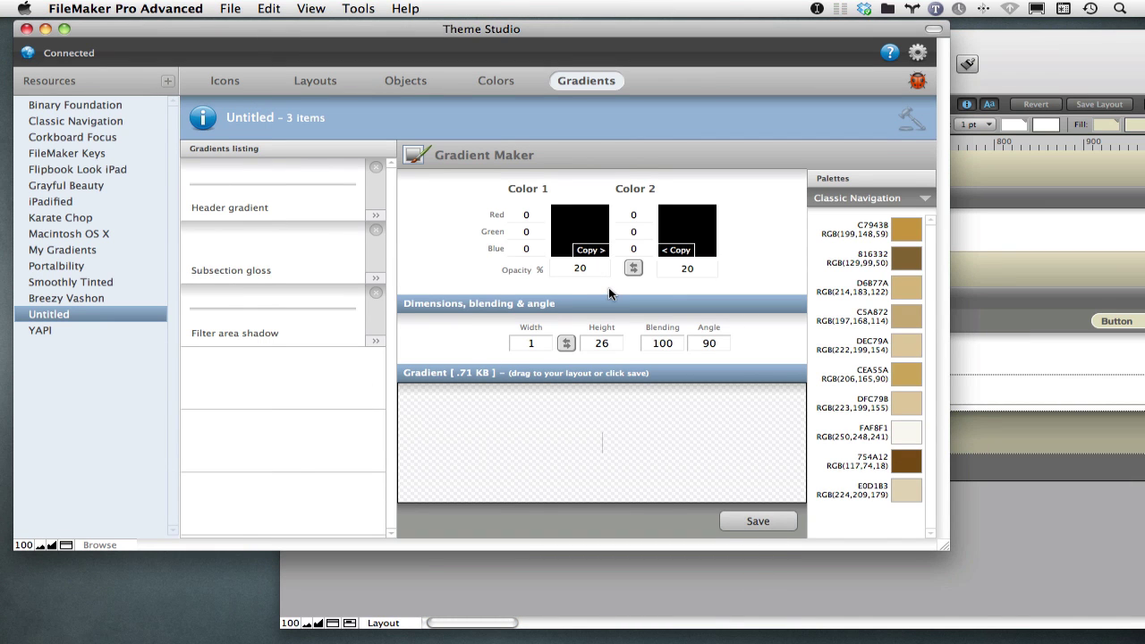
Step: Make both gradient colours white with 30% opacity
{"action": "left_click", "coordinate": [582, 235]}
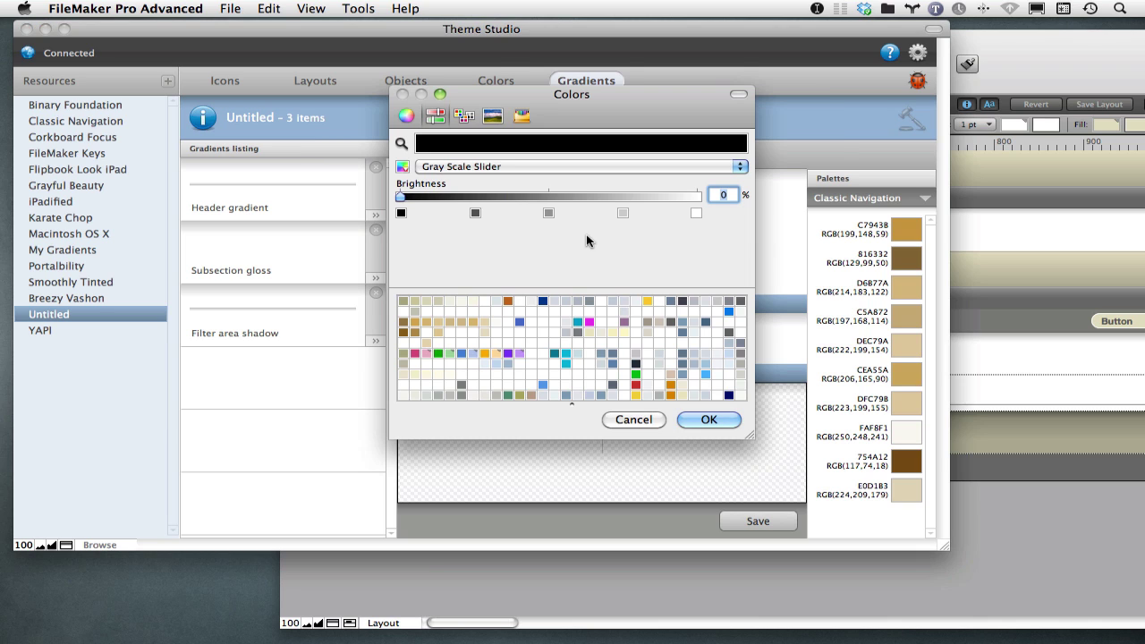
{"action": "left_click", "coordinate": [695, 213]}
{"action": "left_click", "coordinate": [708, 419]}
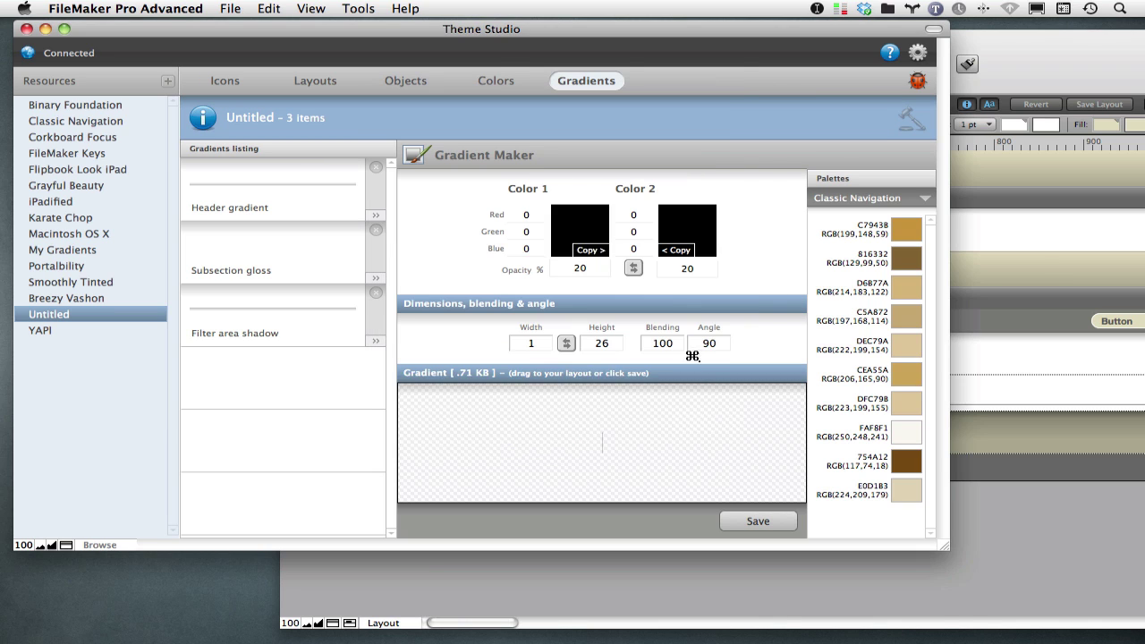
{"action": "left_click", "coordinate": [603, 254]}
{"action": "left_click", "coordinate": [586, 270]}
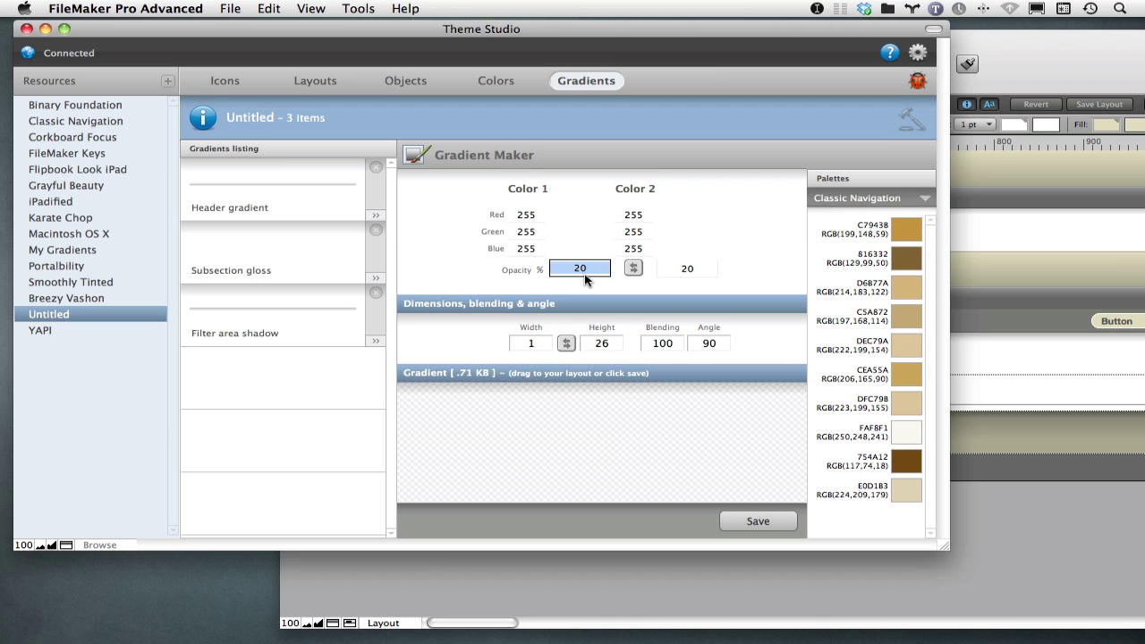
{"action": "left_click", "coordinate": [584, 275]}
{"action": "key", "text": "BackSpace"}
{"action": "key", "text": "BackSpace"}
{"action": "type", "text": "30"}
{"action": "key", "text": "Tab"}
{"action": "type", "text": "30"}
{"action": "key", "text": "Tab"}
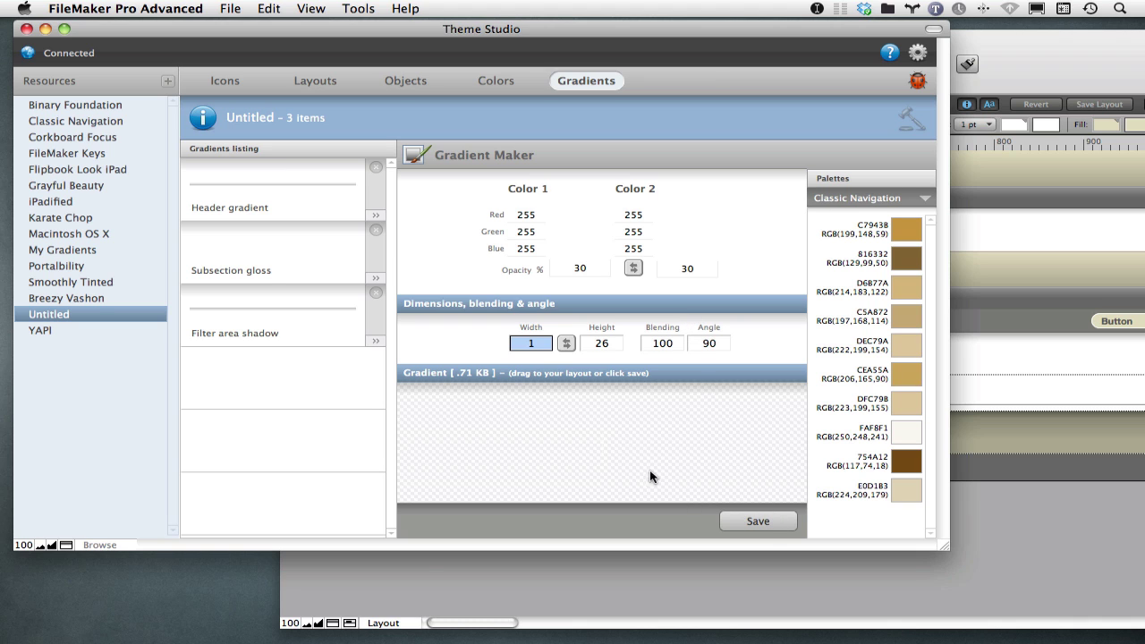
Step: Place the white 1×26 px gradient line on the layout and select it
{"action": "left_click_drag", "start_coordinate": [645, 468], "coordinate": [988, 230]}
{"action": "left_click", "coordinate": [779, 190]}
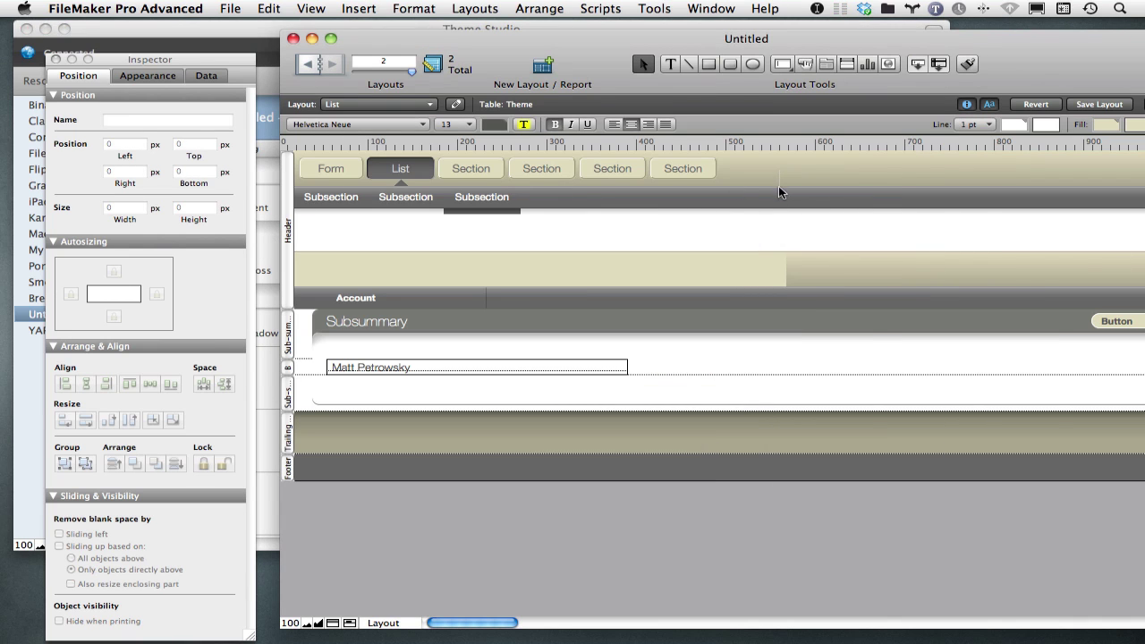
{"action": "left_click", "coordinate": [778, 181]}
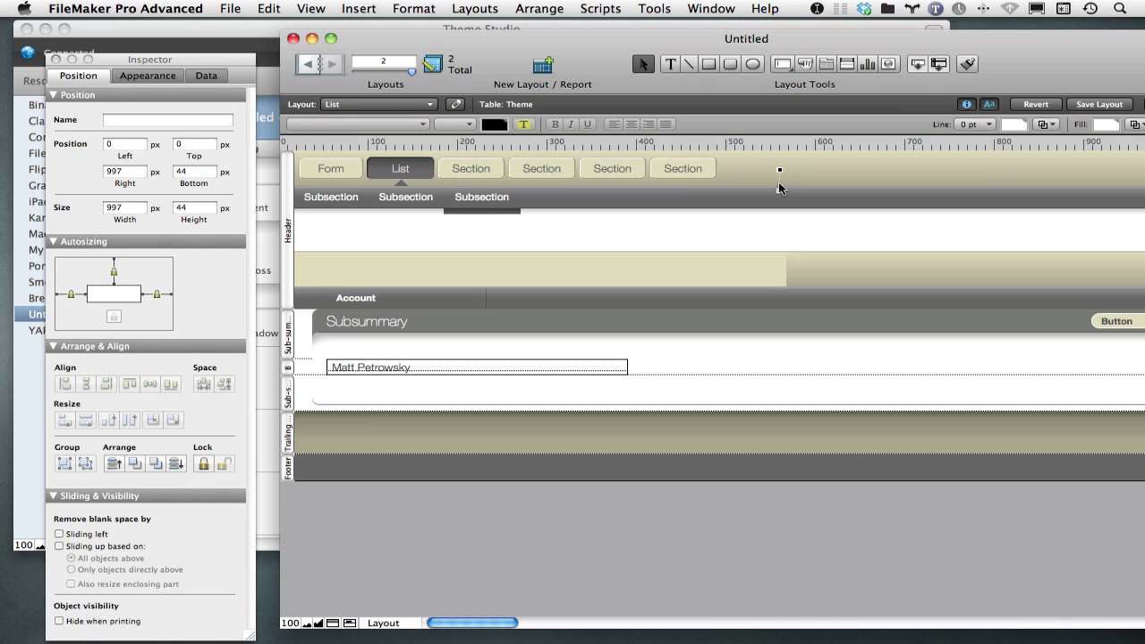
Step: Position the white line beside the dark line in the Account bar, then select both
{"action": "left_click_drag", "start_coordinate": [520, 317], "coordinate": [488, 302]}
{"action": "key", "text": "Right"}
{"action": "key", "text": "Right"}
{"action": "key", "text": "Right"}
{"action": "key", "text": "Up"}
{"action": "key", "text": "Up"}
{"action": "key", "text": "Up"}
{"action": "key", "text": "Right"}
{"action": "key", "text": "Right"}
{"action": "key", "text": "Right"}
{"action": "key", "text": "Left"}
{"action": "key", "text": "Left"}
{"action": "key", "text": "Up"}
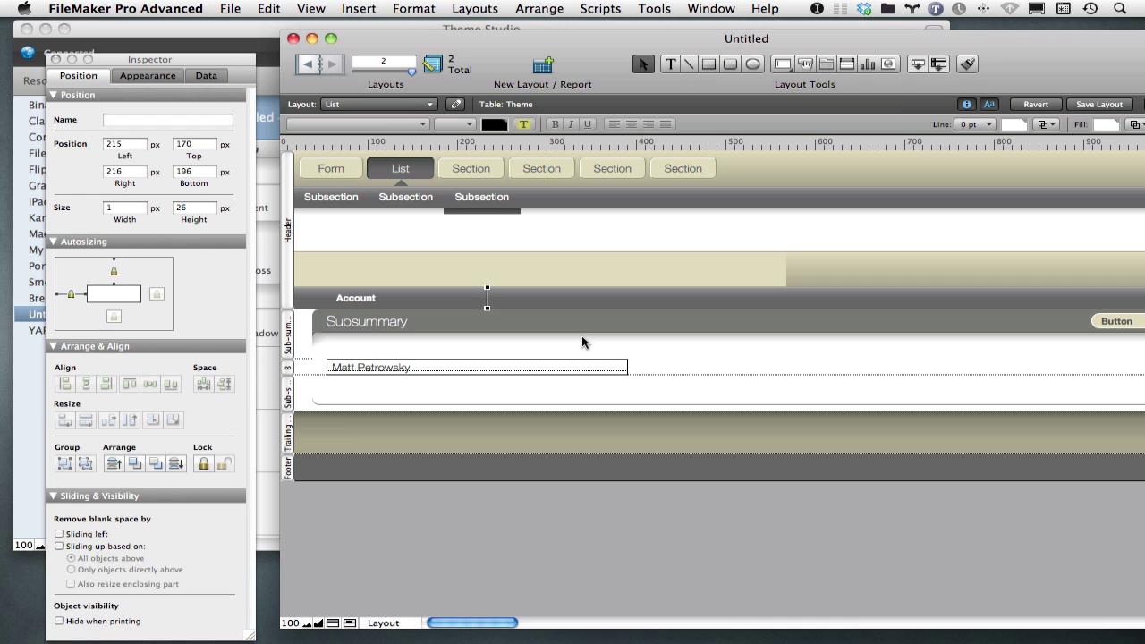
{"action": "left_click_drag", "start_coordinate": [526, 239], "coordinate": [468, 332]}
{"action": "left_click", "coordinate": [525, 319]}
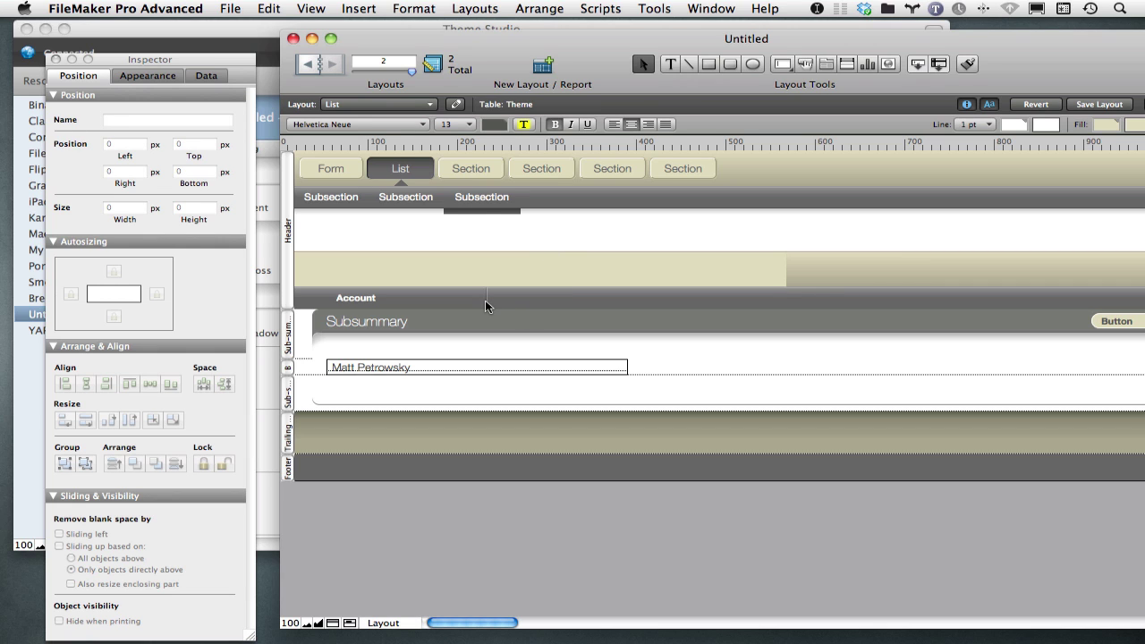
Step: Copy the divider pair along the Account bar, then test it over a crimson fill and undo
{"action": "left_click_drag", "start_coordinate": [484, 299], "coordinate": [659, 305]}
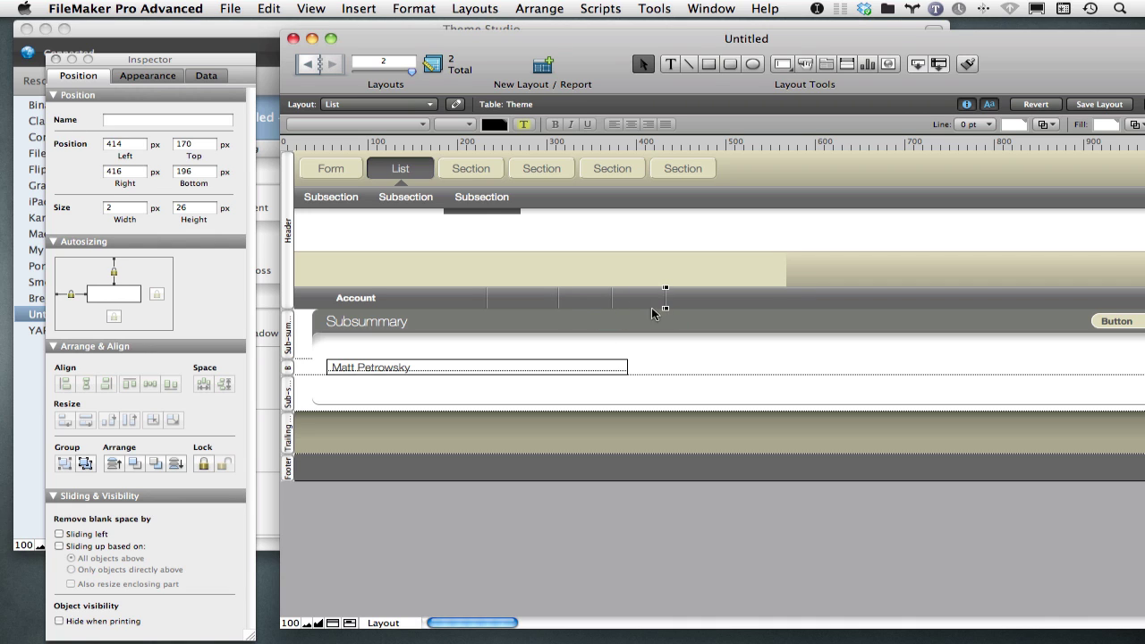
{"action": "left_click", "coordinate": [462, 304]}
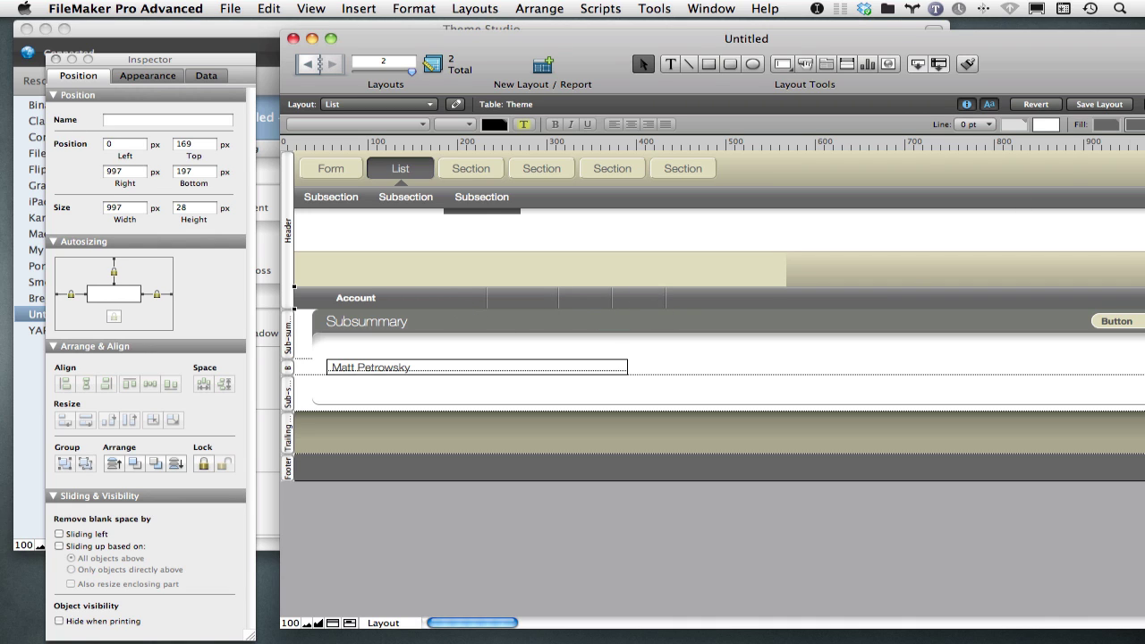
{"action": "left_click", "coordinate": [1107, 126]}
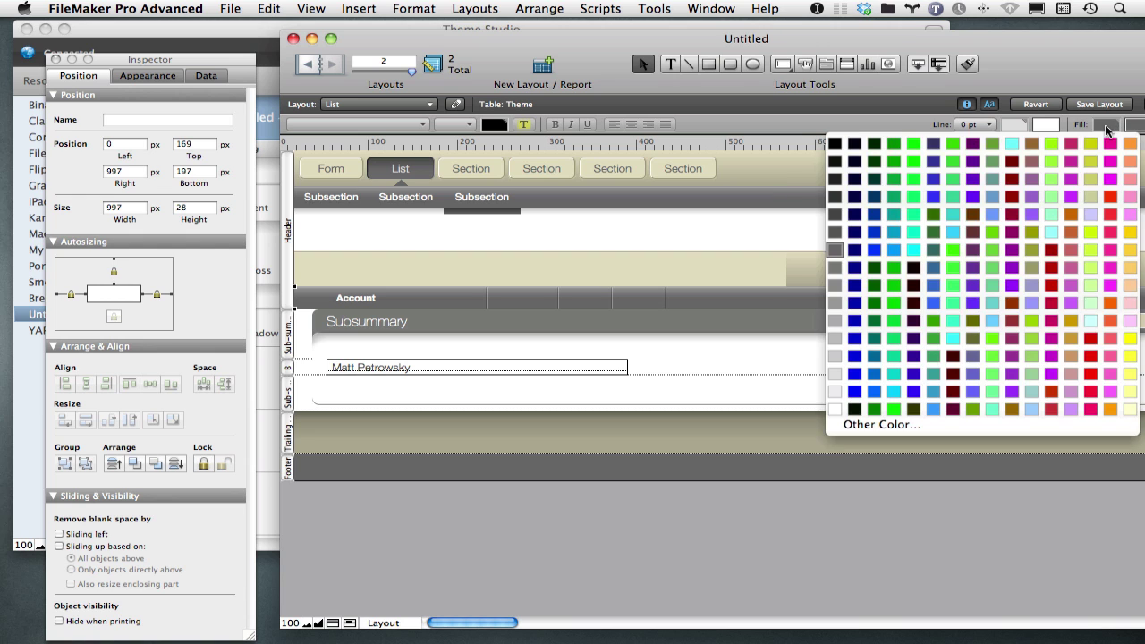
{"action": "left_click", "coordinate": [1012, 215]}
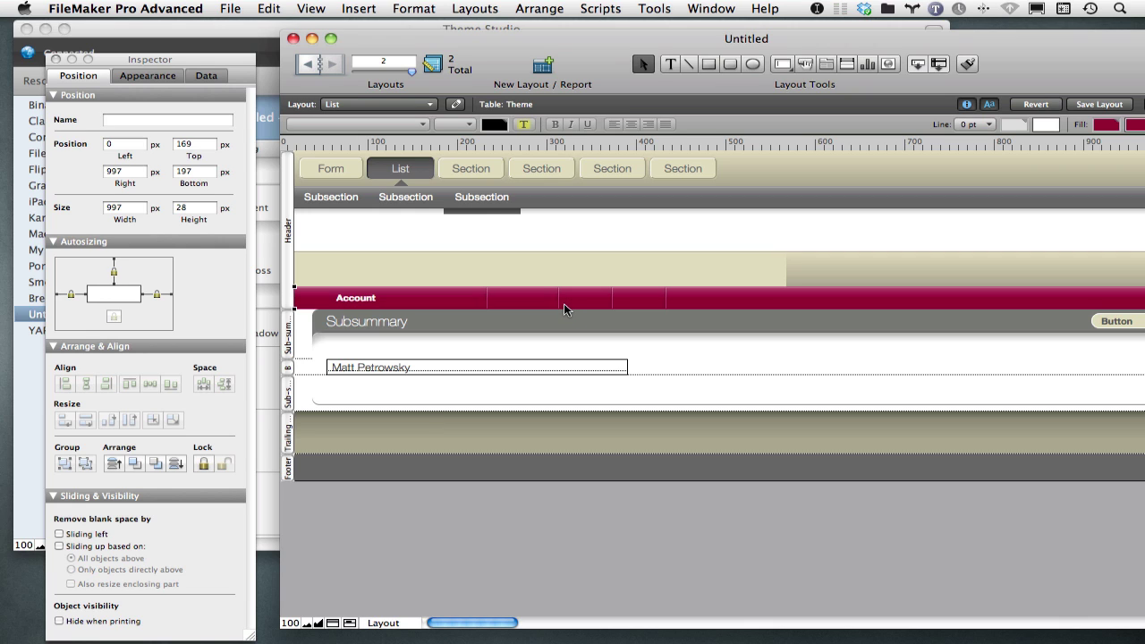
{"action": "key", "text": "super+z"}
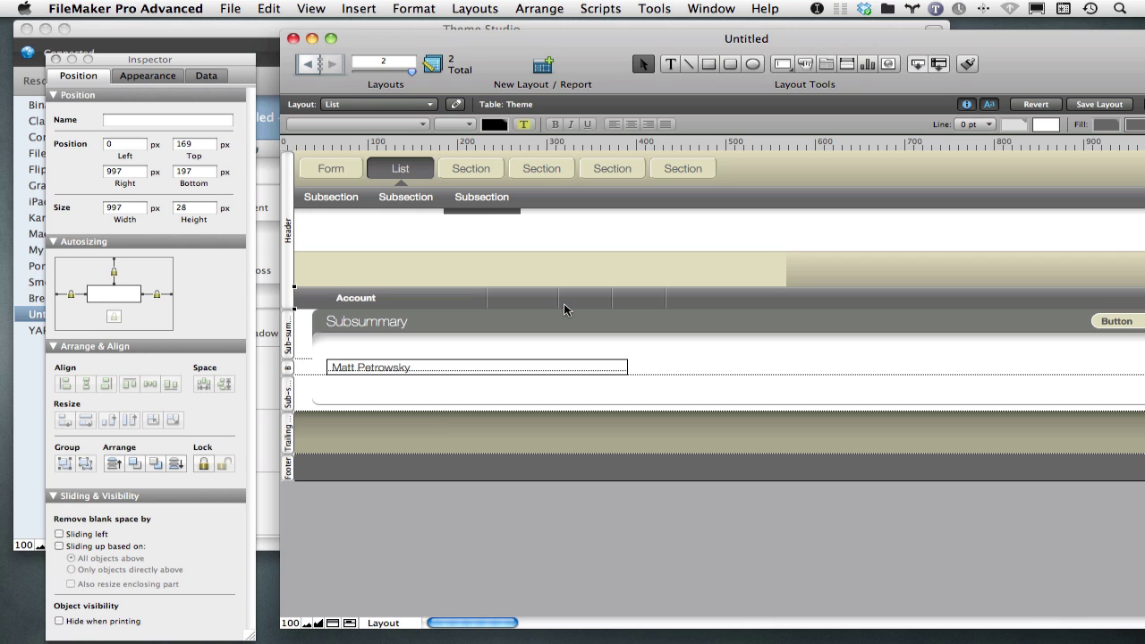